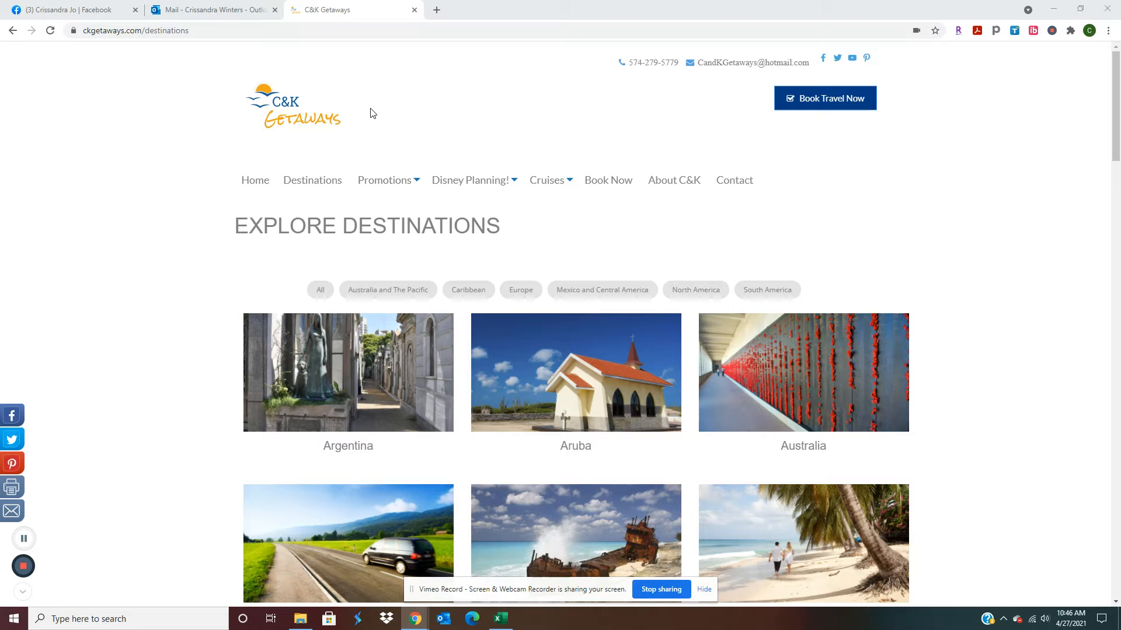
Step: Pop out the 'Client Portal Activation from C&K Getaways' email in its own Outlook window
{"action": "left_click", "coordinate": [219, 10]}
{"action": "mouse_move", "coordinate": [320, 200]}
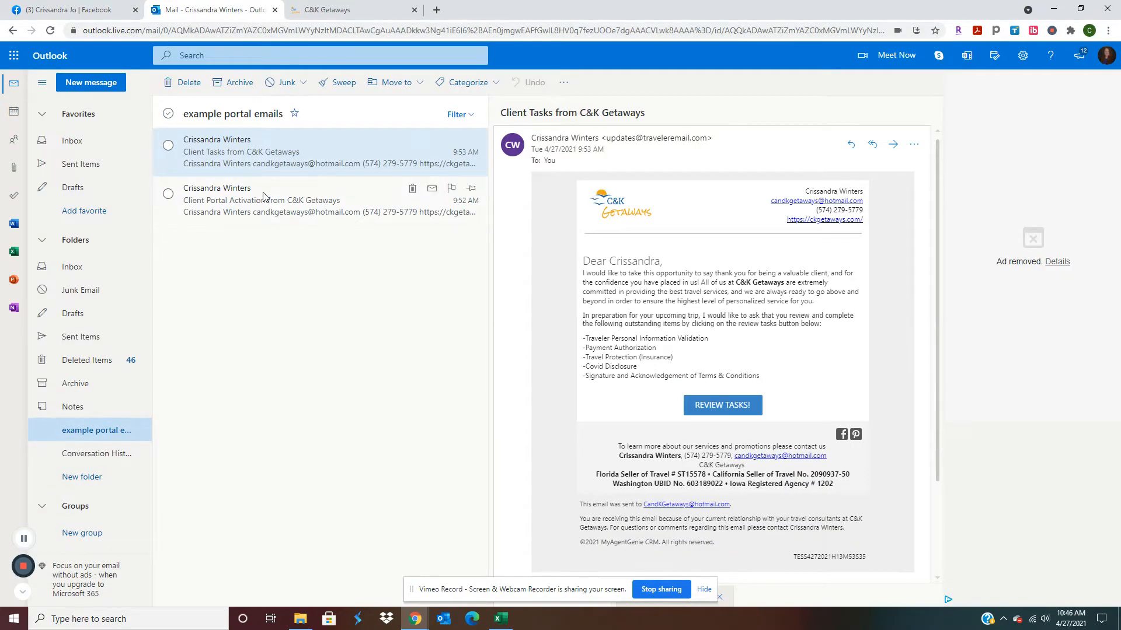
{"action": "double_click", "coordinate": [262, 204]}
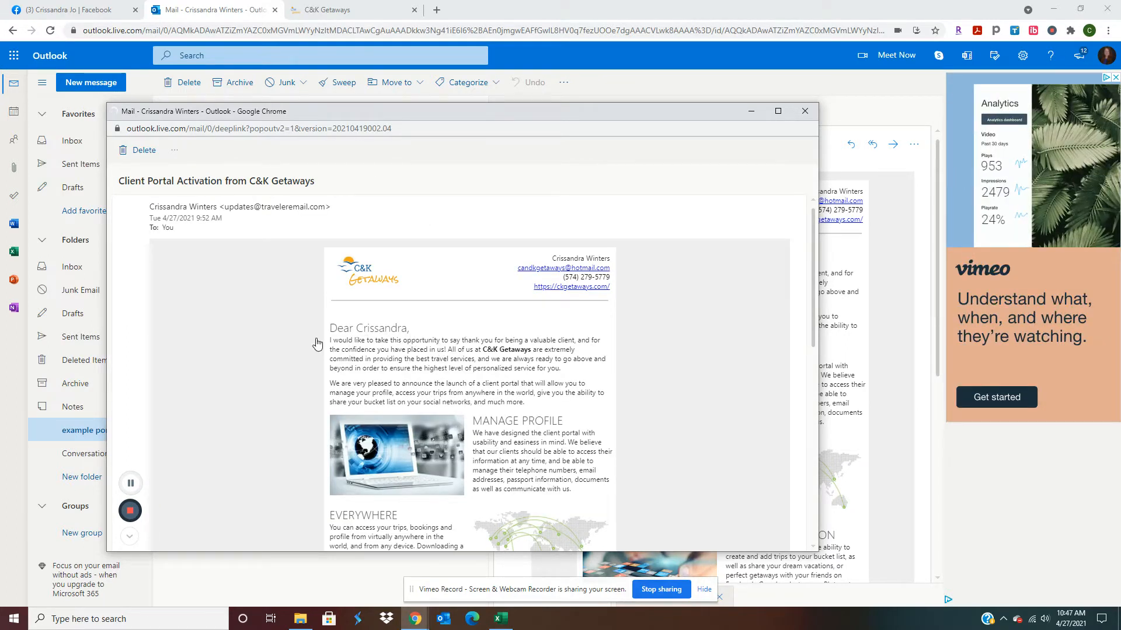
{"action": "scroll", "coordinate": [606, 401], "scroll_direction": "down", "scroll_amount": 2}
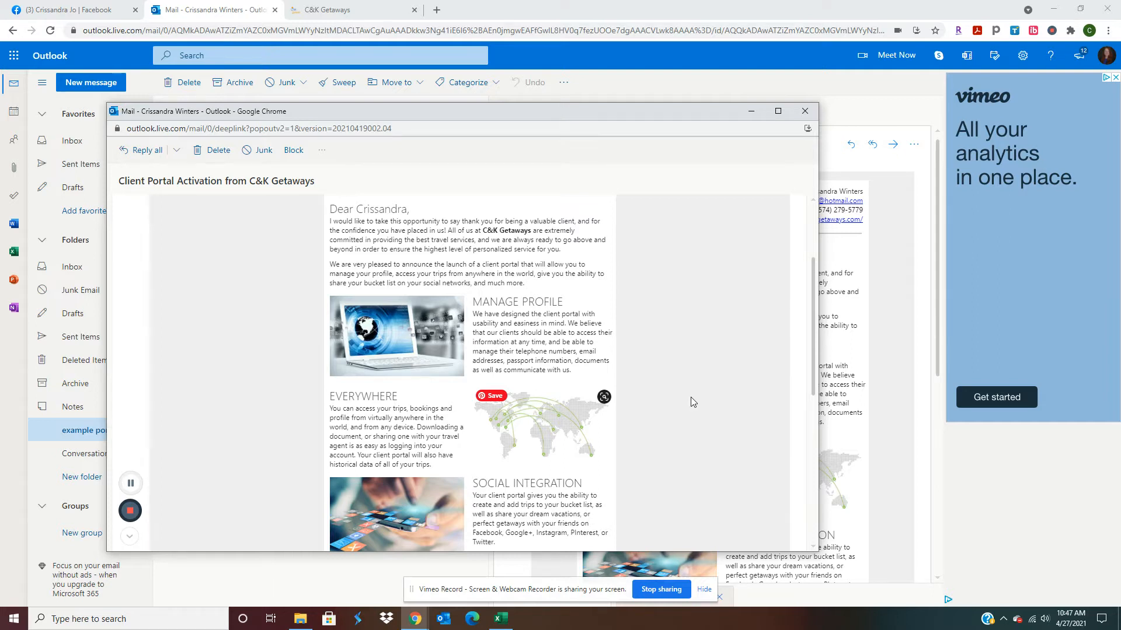
{"action": "scroll", "coordinate": [677, 422], "scroll_direction": "down", "scroll_amount": 1}
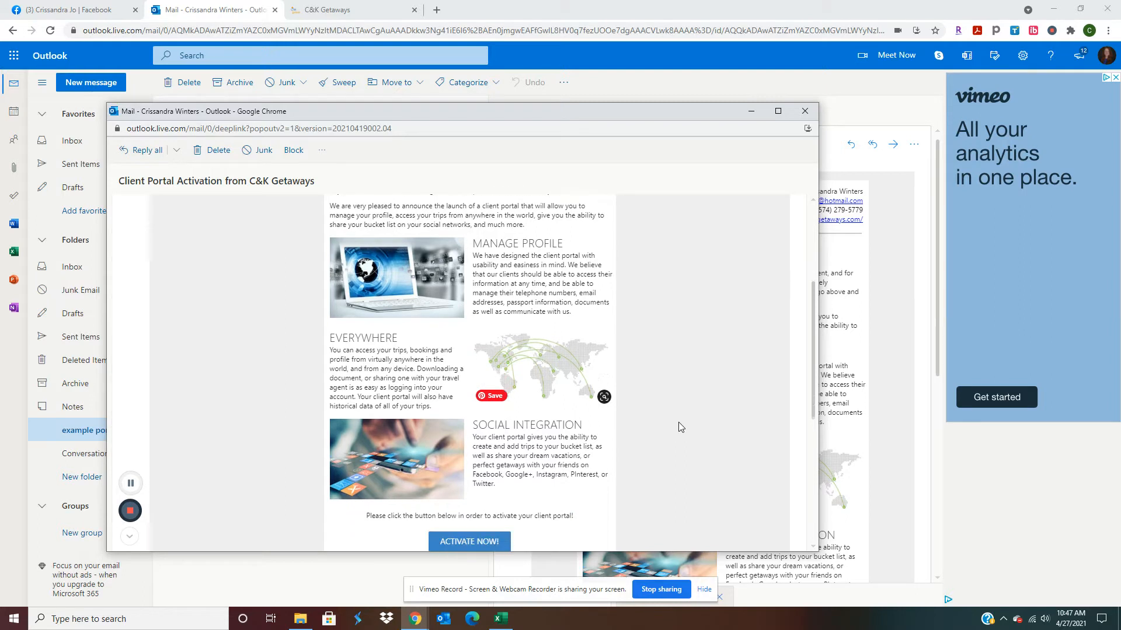
{"action": "scroll", "coordinate": [677, 422], "scroll_direction": "down", "scroll_amount": 1}
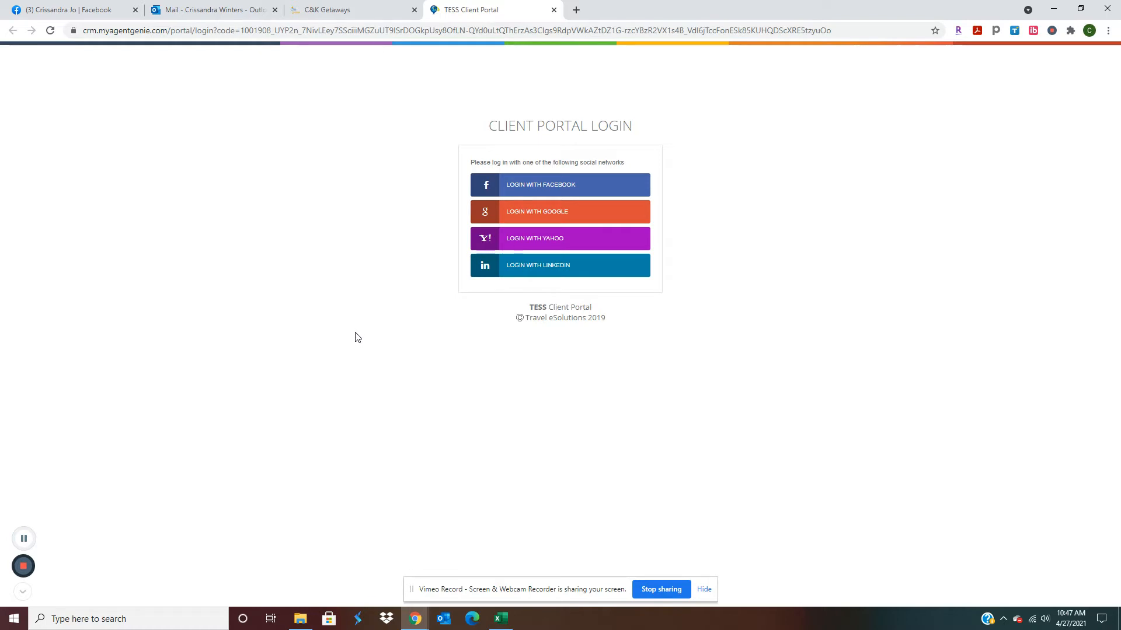
Step: Sign in to the portal via Facebook to reach the client dashboard
{"action": "left_click", "coordinate": [523, 191]}
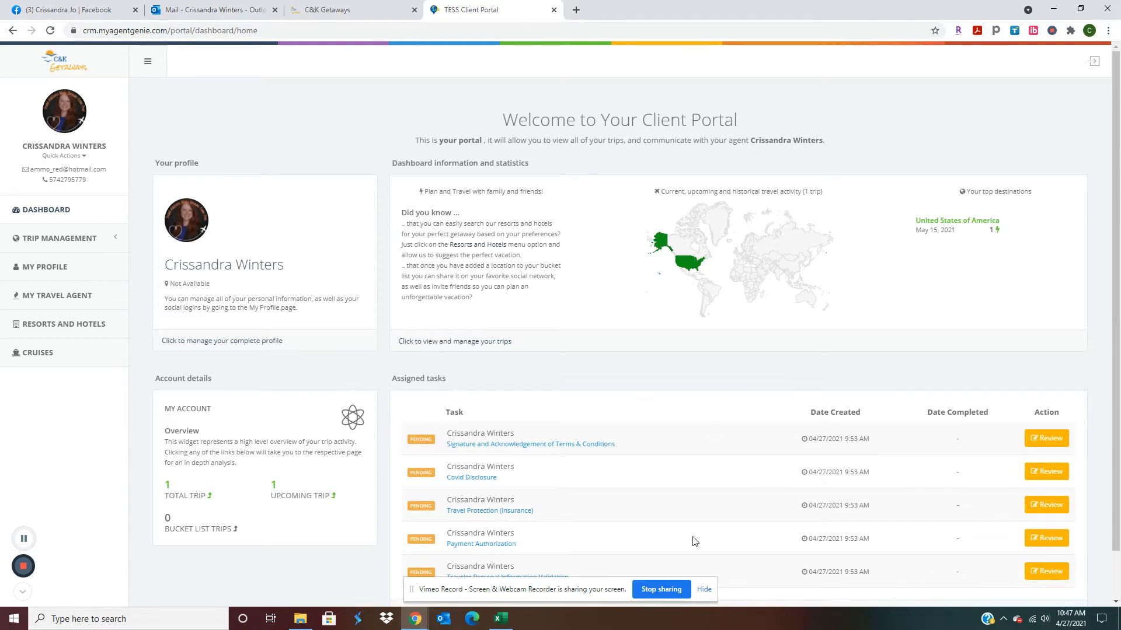
{"action": "scroll", "coordinate": [654, 405], "scroll_direction": "down", "scroll_amount": 1}
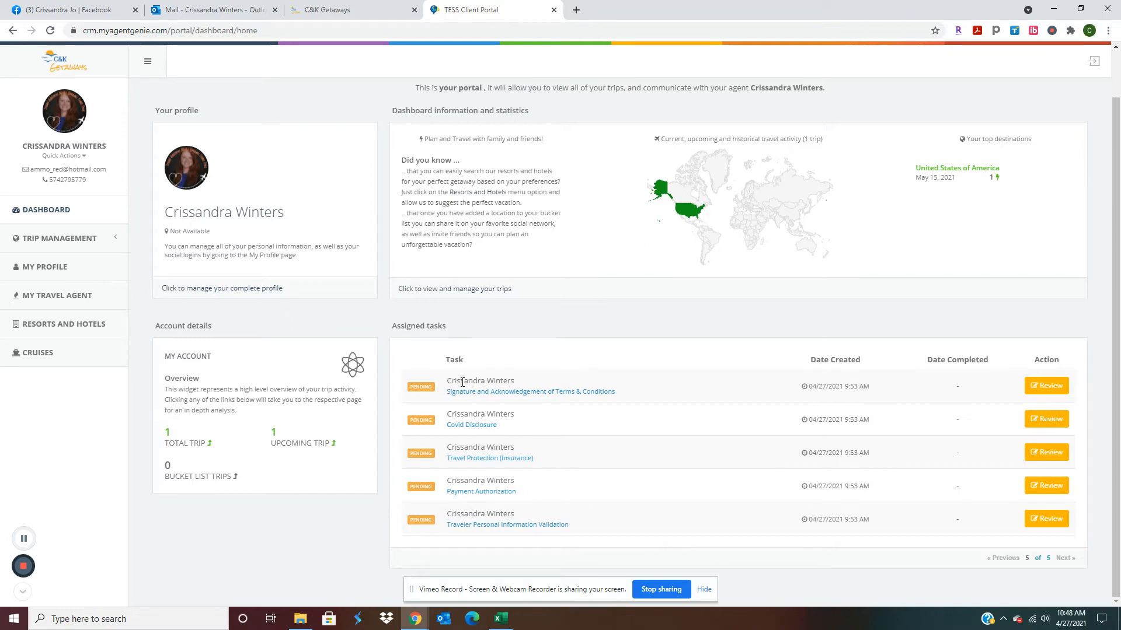
Step: Pop out the 'Client Tasks from C&K Getaways' email and highlight its outstanding task items
{"action": "left_click", "coordinate": [248, 13]}
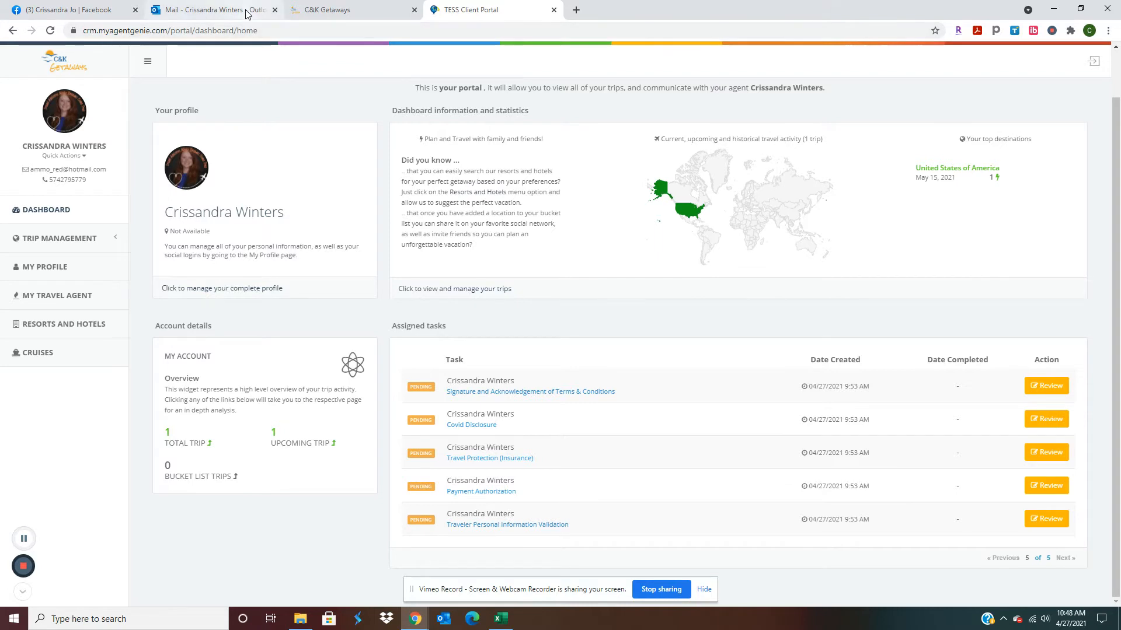
{"action": "left_click", "coordinate": [280, 159]}
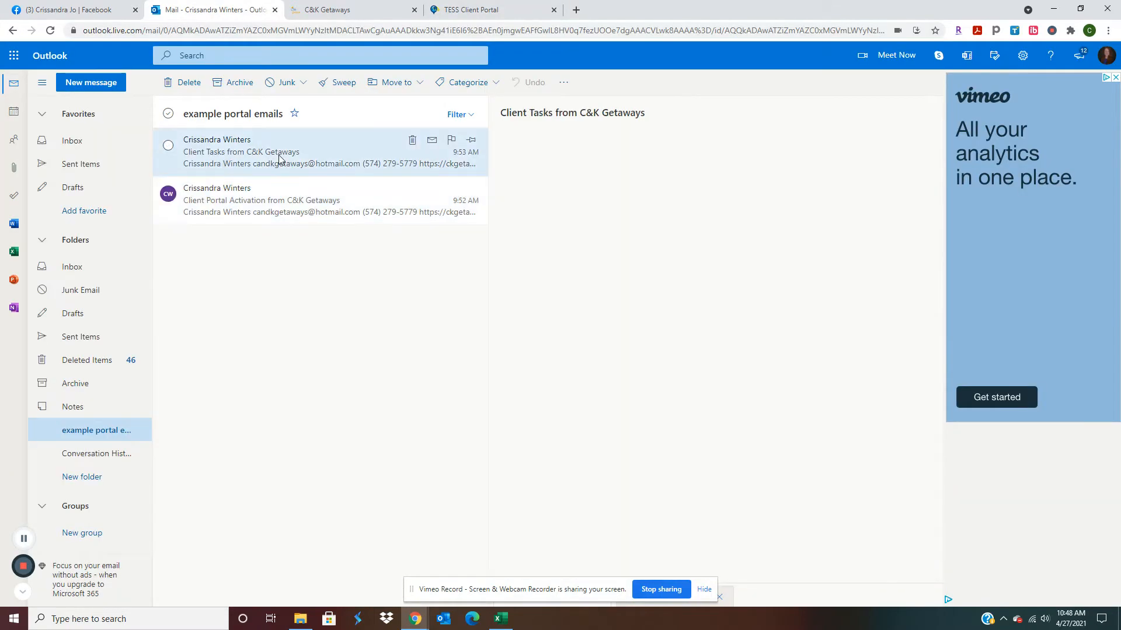
{"action": "double_click", "coordinate": [280, 158]}
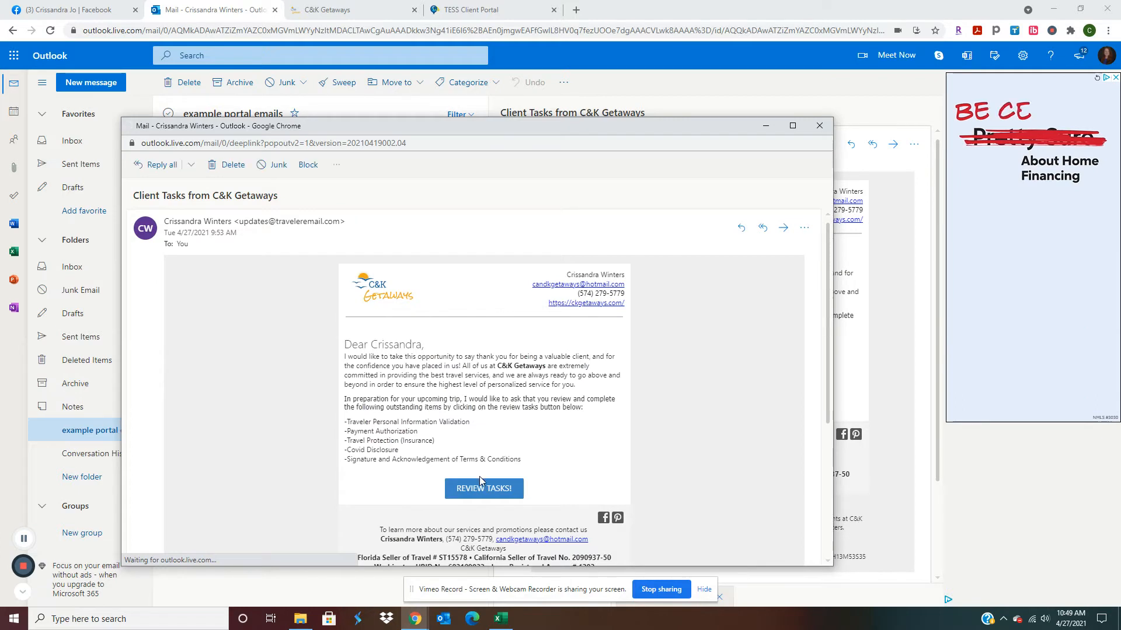
{"action": "mouse_move", "coordinate": [348, 422]}
{"action": "left_mouse_down"}
{"action": "mouse_move", "coordinate": [465, 460]}
{"action": "mouse_move", "coordinate": [522, 462]}
{"action": "left_mouse_up"}
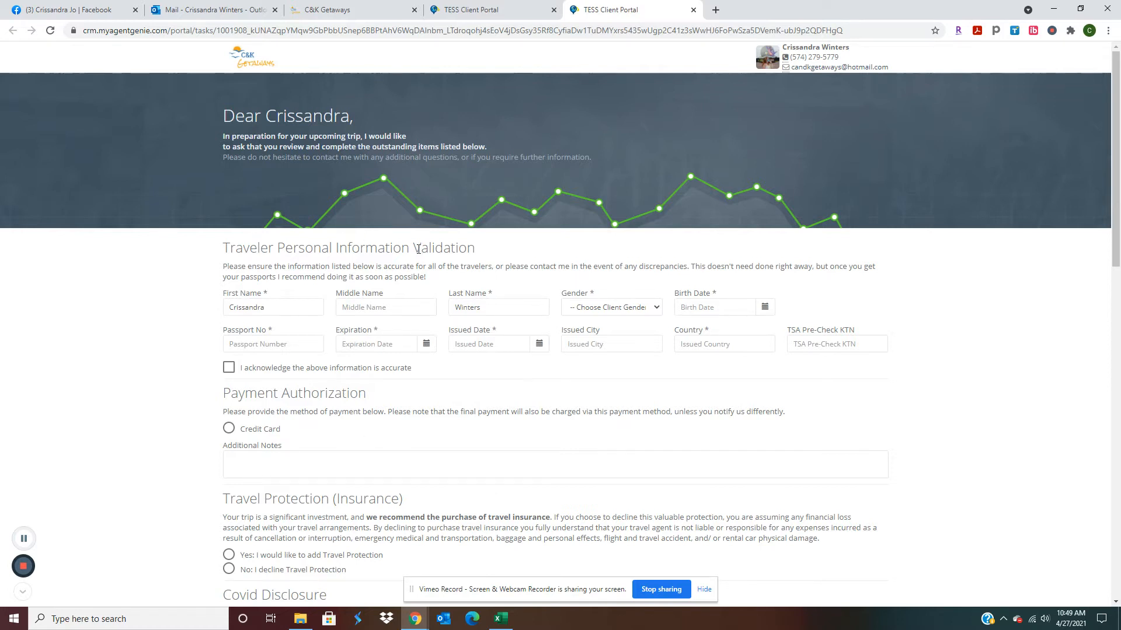
{"action": "scroll", "coordinate": [439, 315], "scroll_direction": "down", "scroll_amount": 2}
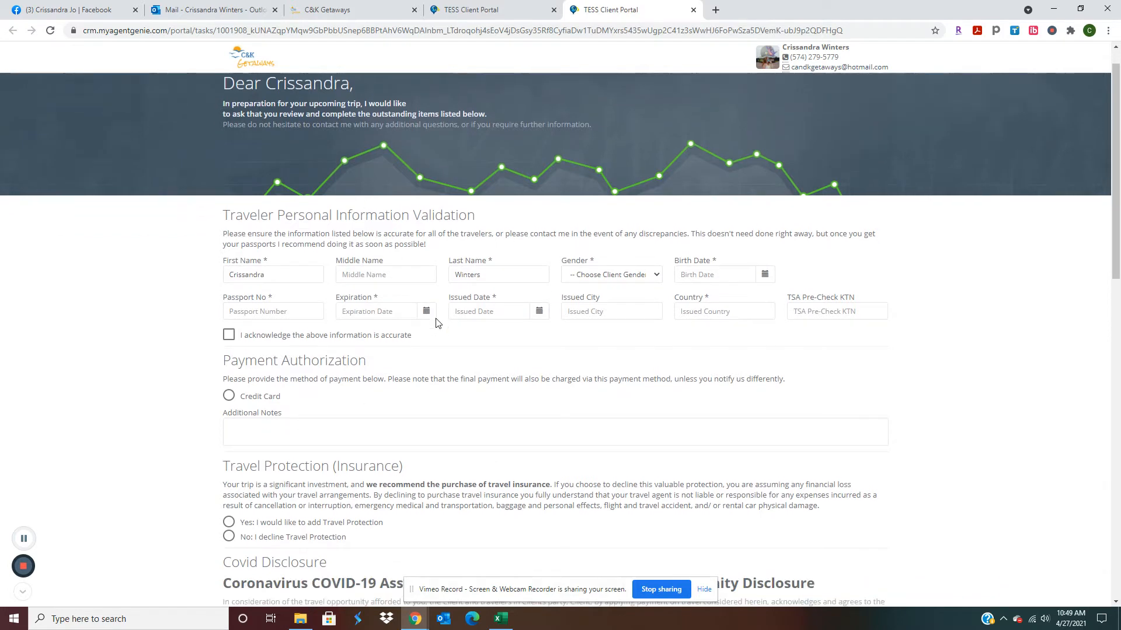
Step: Choose credit card as the payment method on the task form
{"action": "left_click", "coordinate": [229, 311]}
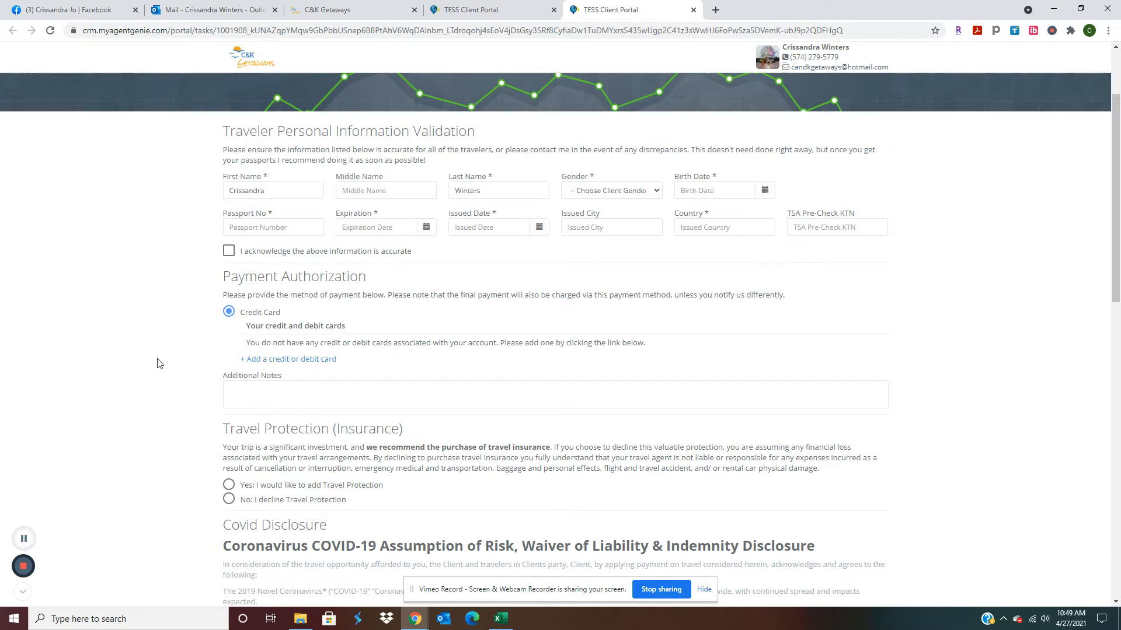
{"action": "scroll", "coordinate": [157, 364], "scroll_direction": "down", "scroll_amount": 1}
{"action": "scroll", "coordinate": [163, 367], "scroll_direction": "down", "scroll_amount": 1}
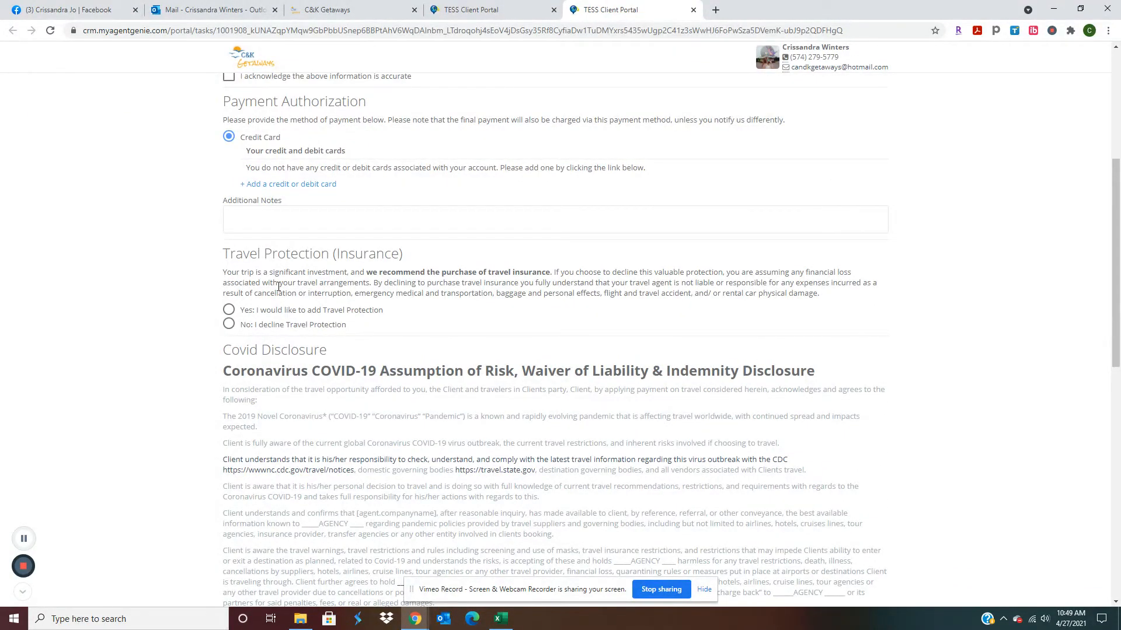
{"action": "scroll", "coordinate": [276, 297], "scroll_direction": "down", "scroll_amount": 1}
{"action": "scroll", "coordinate": [268, 307], "scroll_direction": "down", "scroll_amount": 1}
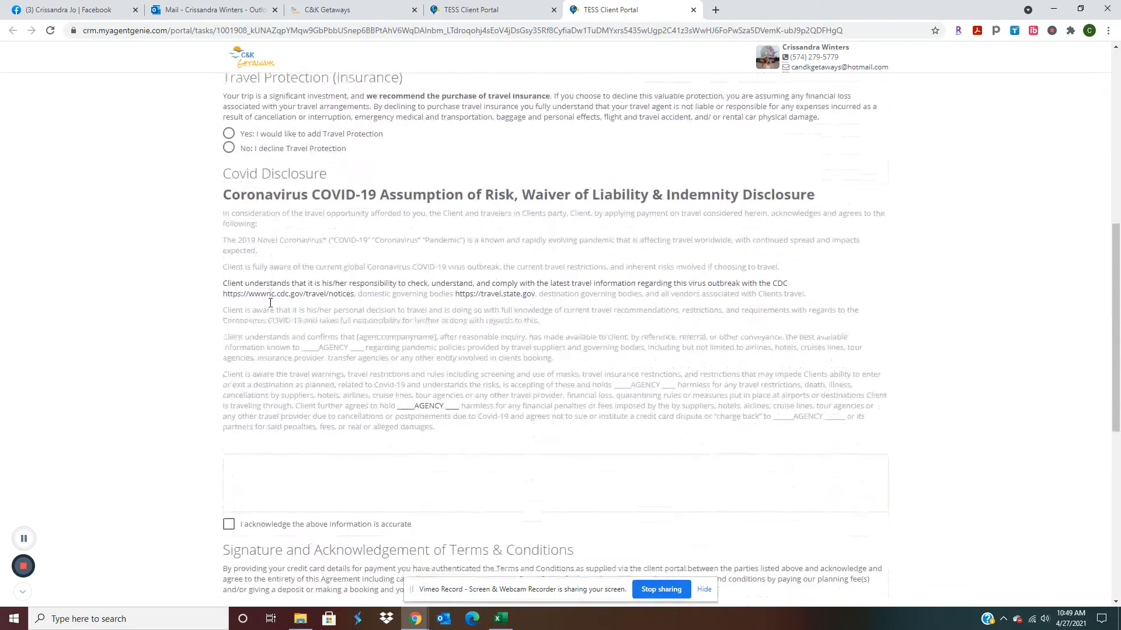
{"action": "scroll", "coordinate": [267, 324], "scroll_direction": "down", "scroll_amount": 1}
{"action": "scroll", "coordinate": [268, 335], "scroll_direction": "down", "scroll_amount": 2}
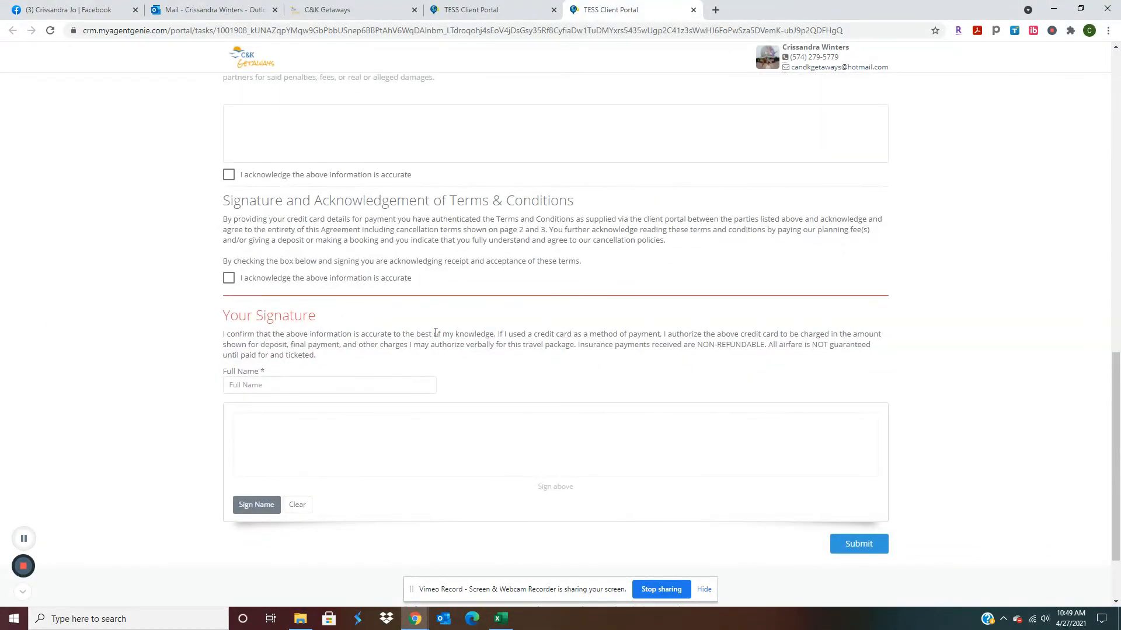
{"action": "scroll", "coordinate": [402, 329], "scroll_direction": "down", "scroll_amount": 1}
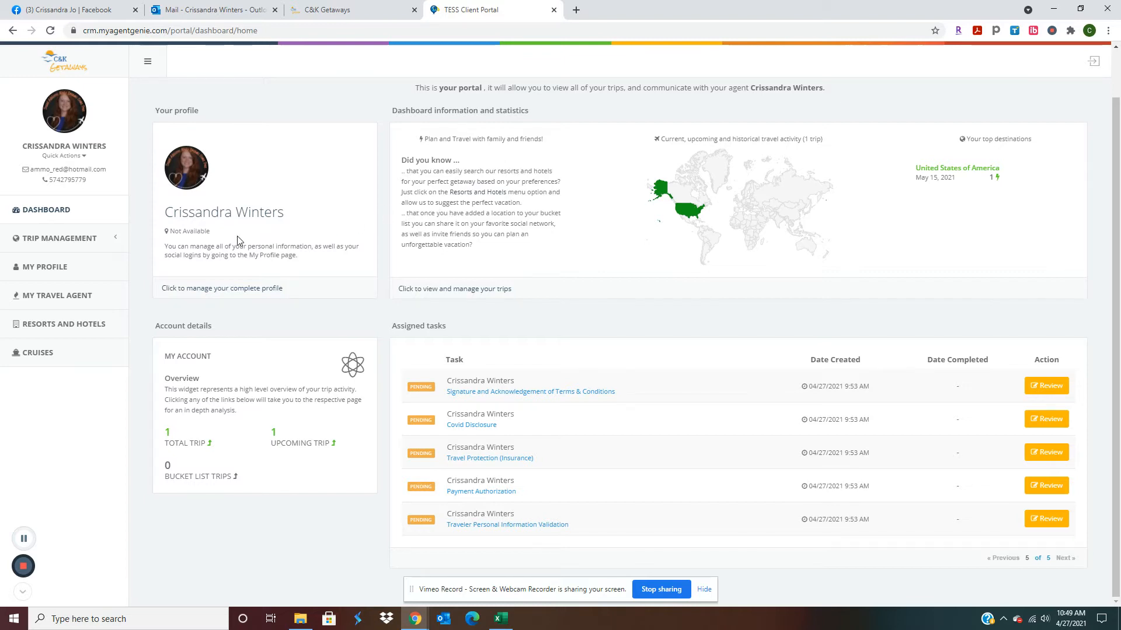
Step: Visit My Profile, My Travel Agent, Resorts and Hotels, then Cruises from the sidebar
{"action": "left_click", "coordinate": [41, 272]}
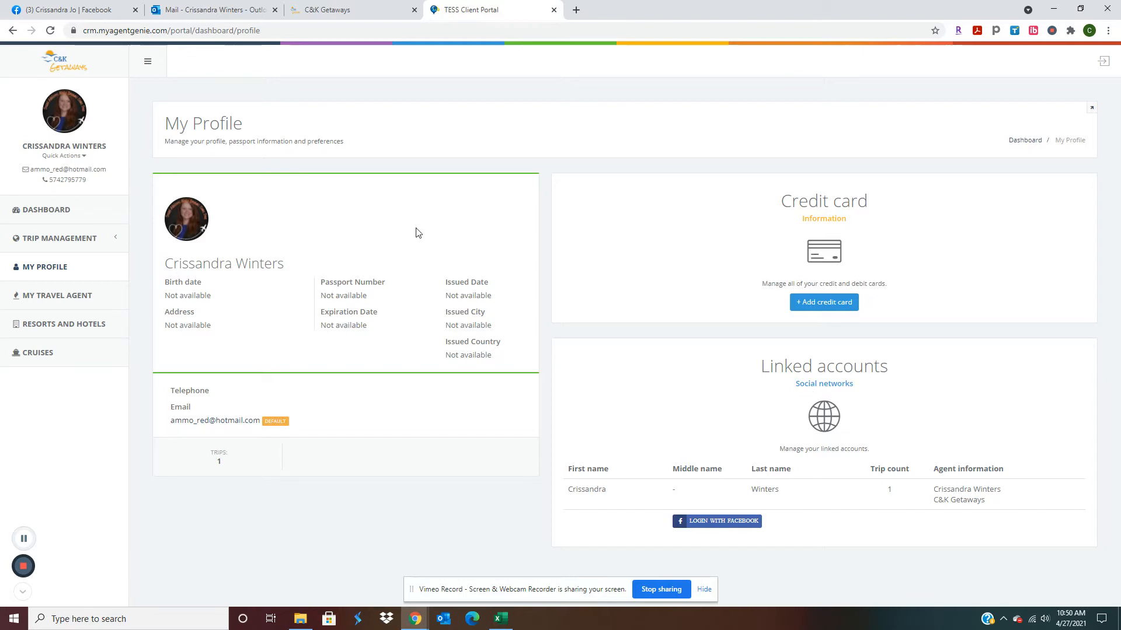
{"action": "left_click", "coordinate": [63, 304]}
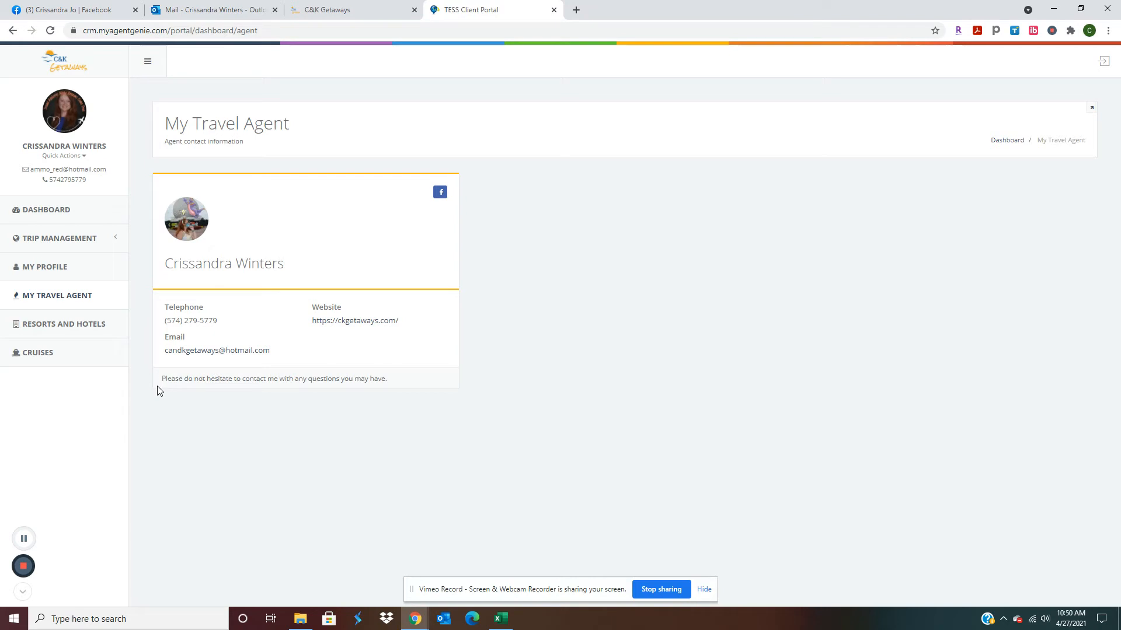
{"action": "left_click", "coordinate": [80, 330]}
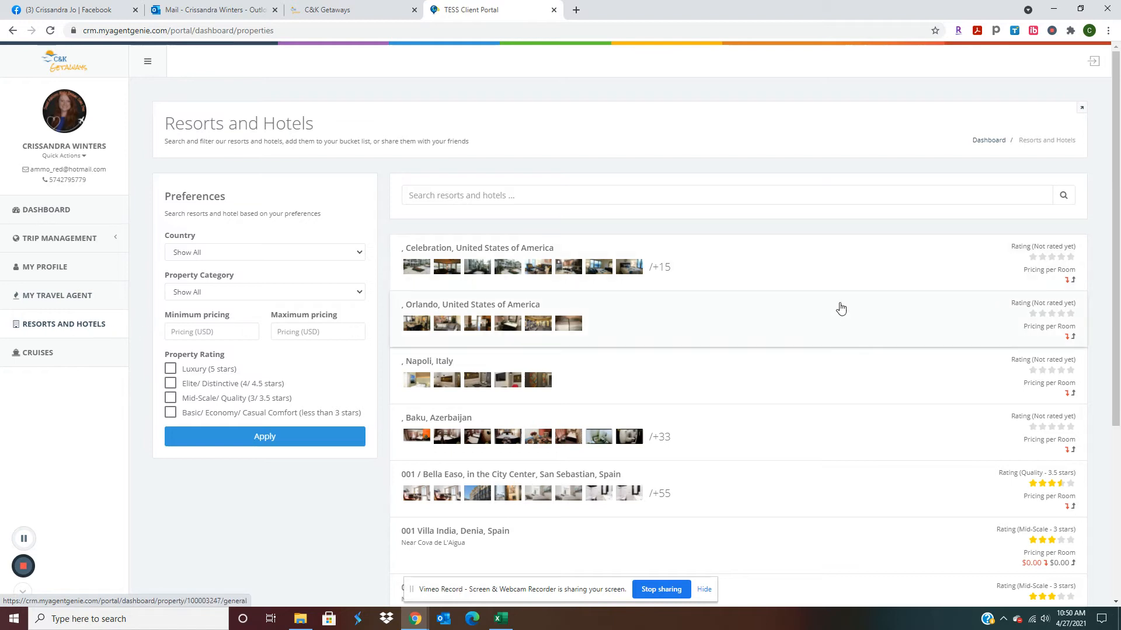
{"action": "left_click", "coordinate": [46, 355]}
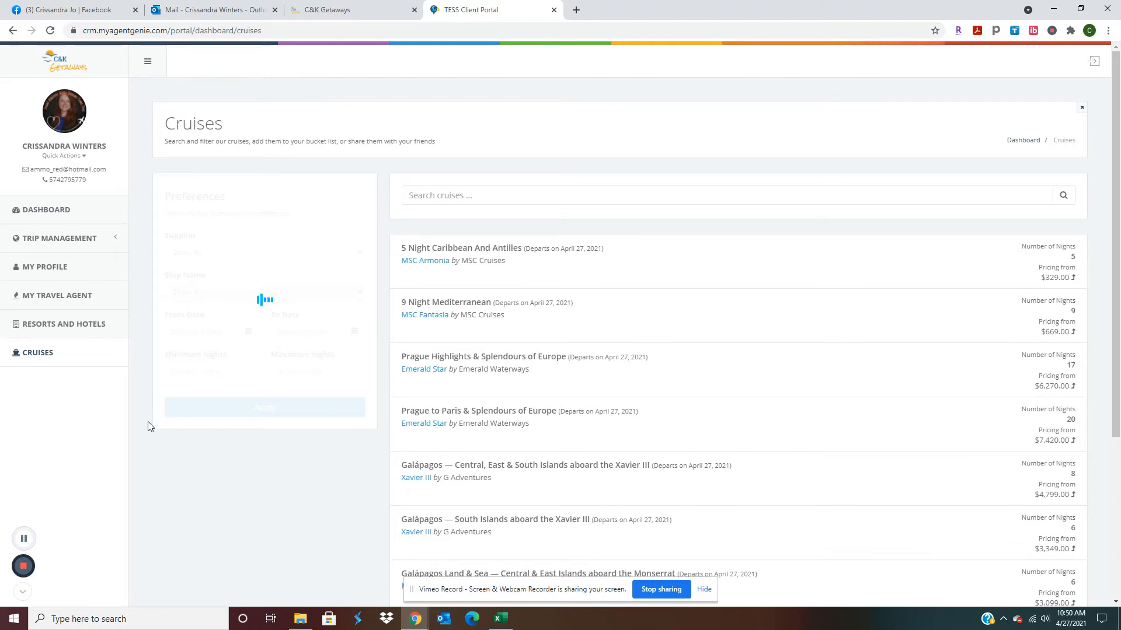
Step: Expand Trip Management and select the My Trips (1) entry
{"action": "left_click", "coordinate": [62, 239]}
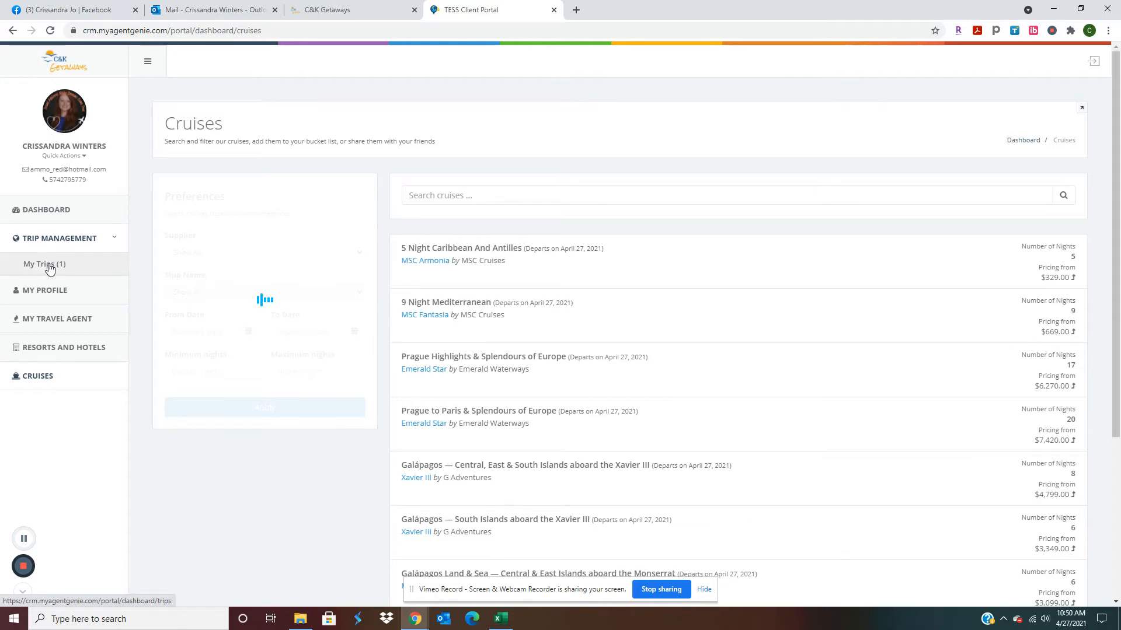
{"action": "left_click", "coordinate": [48, 267]}
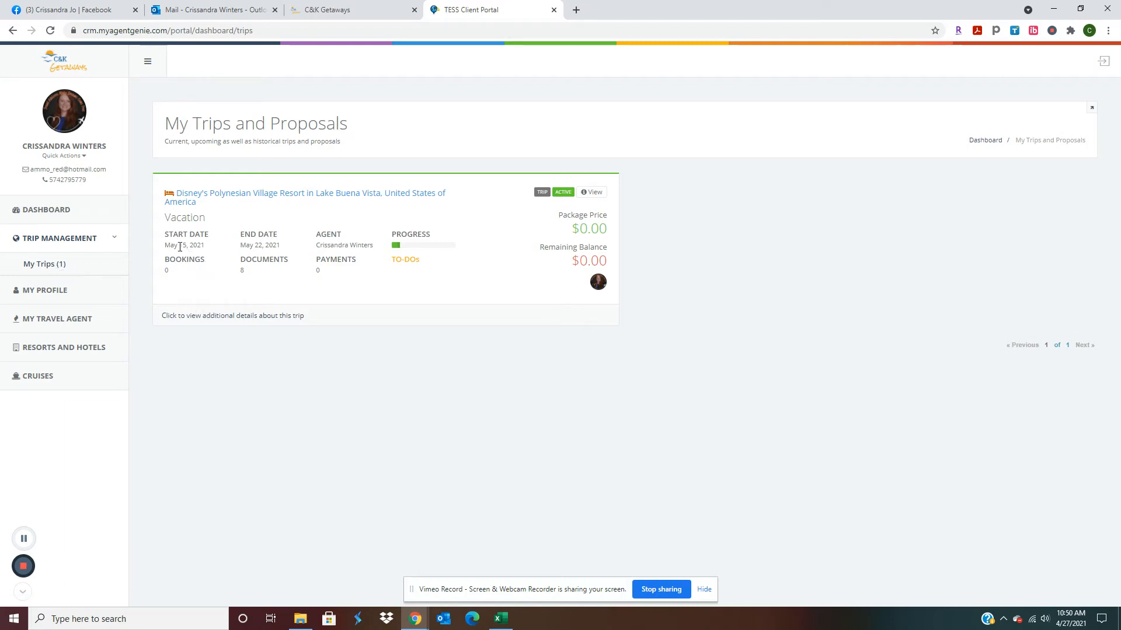
Step: Highlight the Disney trip's May 15–22, 2021 dates, then go to its full details
{"action": "left_click_drag", "start_coordinate": [179, 246], "coordinate": [277, 247]}
{"action": "left_click", "coordinate": [278, 248]}
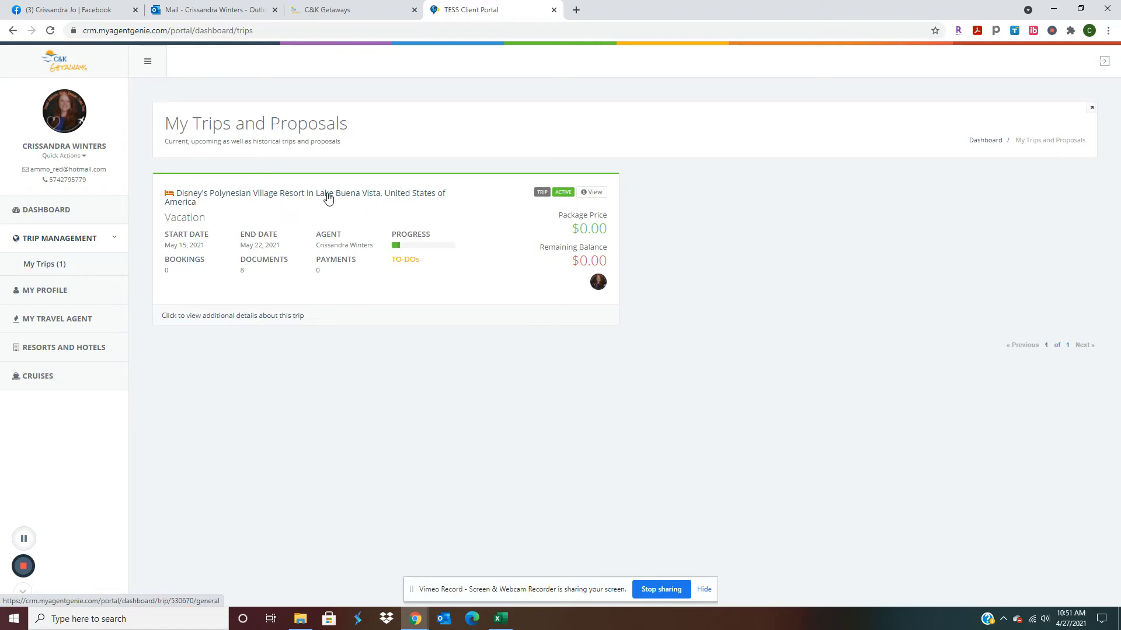
{"action": "left_click", "coordinate": [276, 204]}
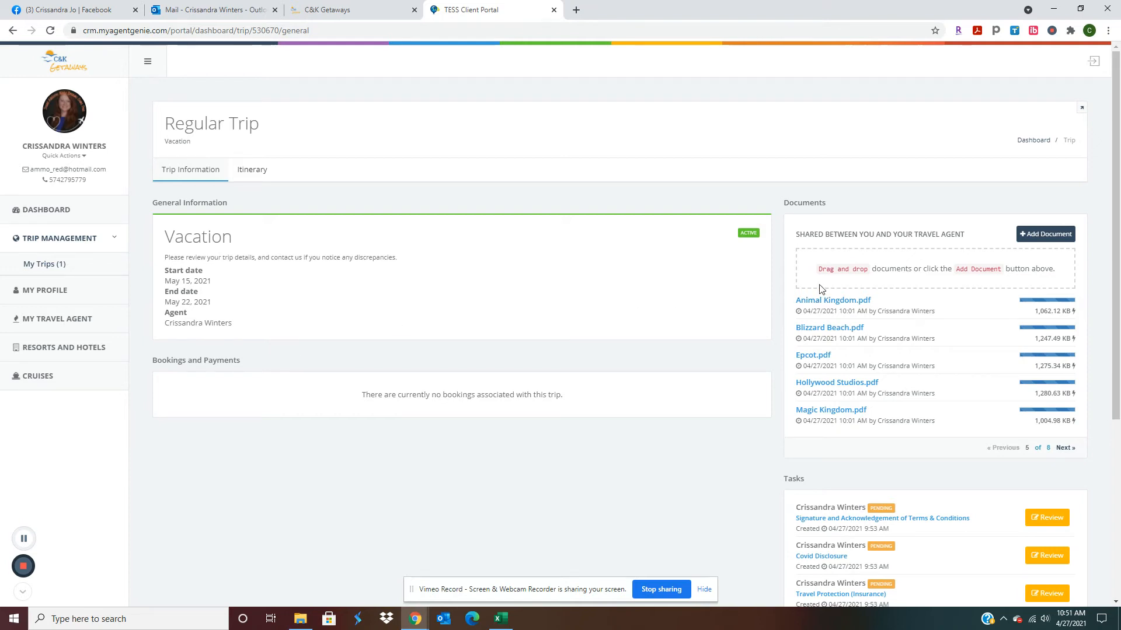
Step: Point out the Documents heading and move to the last page of shared documents
{"action": "left_click_drag", "start_coordinate": [782, 202], "coordinate": [828, 207]}
{"action": "left_click", "coordinate": [1064, 450]}
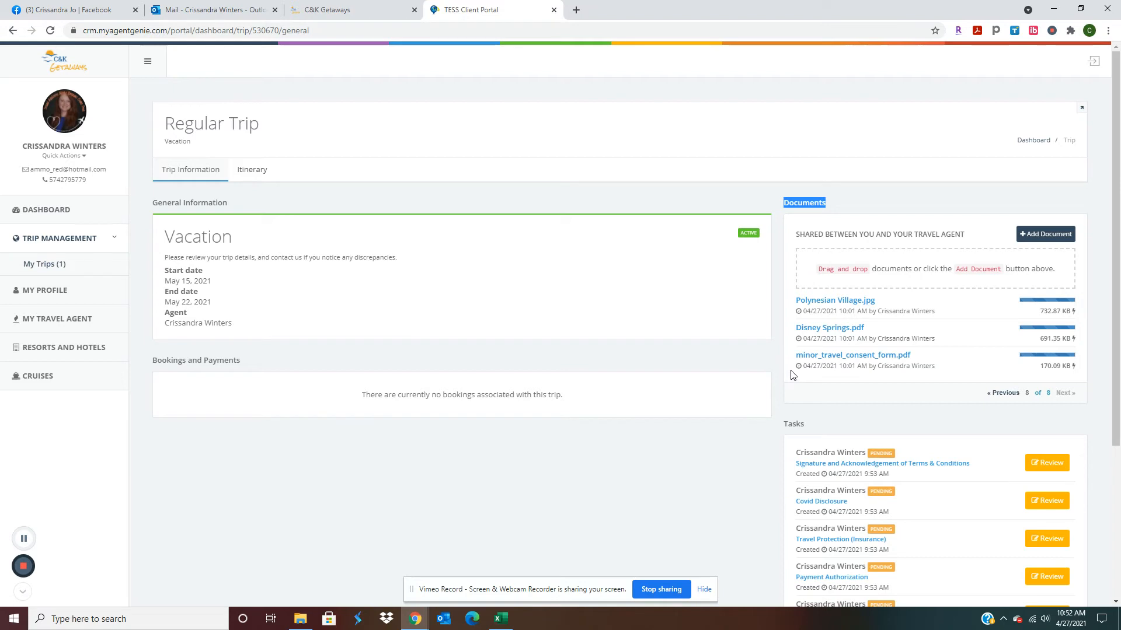
{"action": "scroll", "coordinate": [786, 365], "scroll_direction": "down", "scroll_amount": 2}
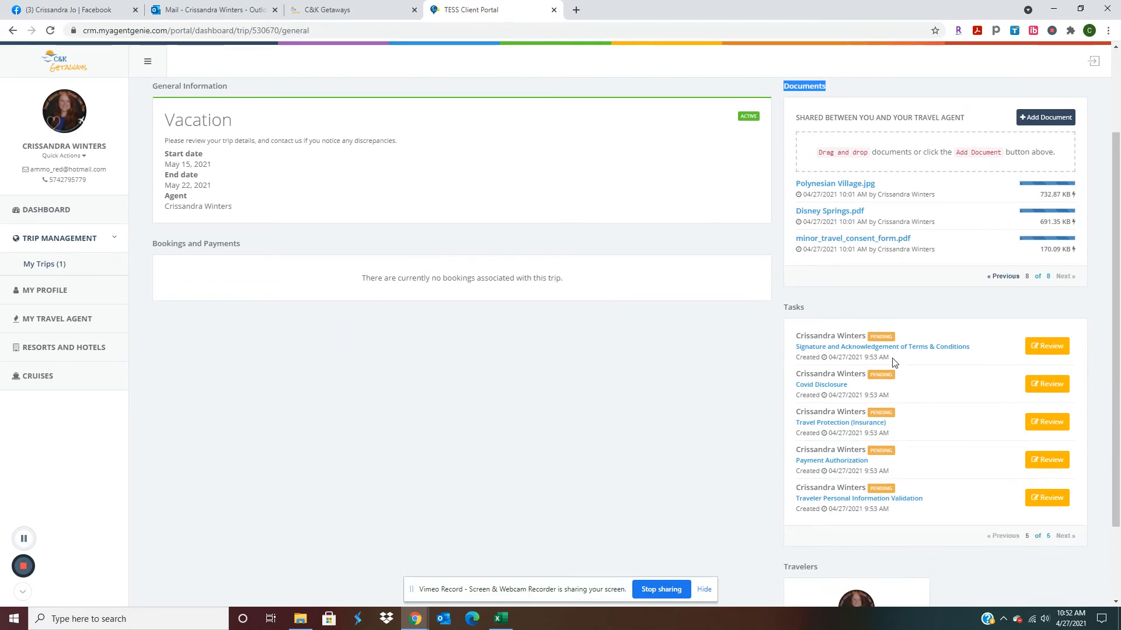
{"action": "scroll", "coordinate": [998, 556], "scroll_direction": "down", "scroll_amount": 2}
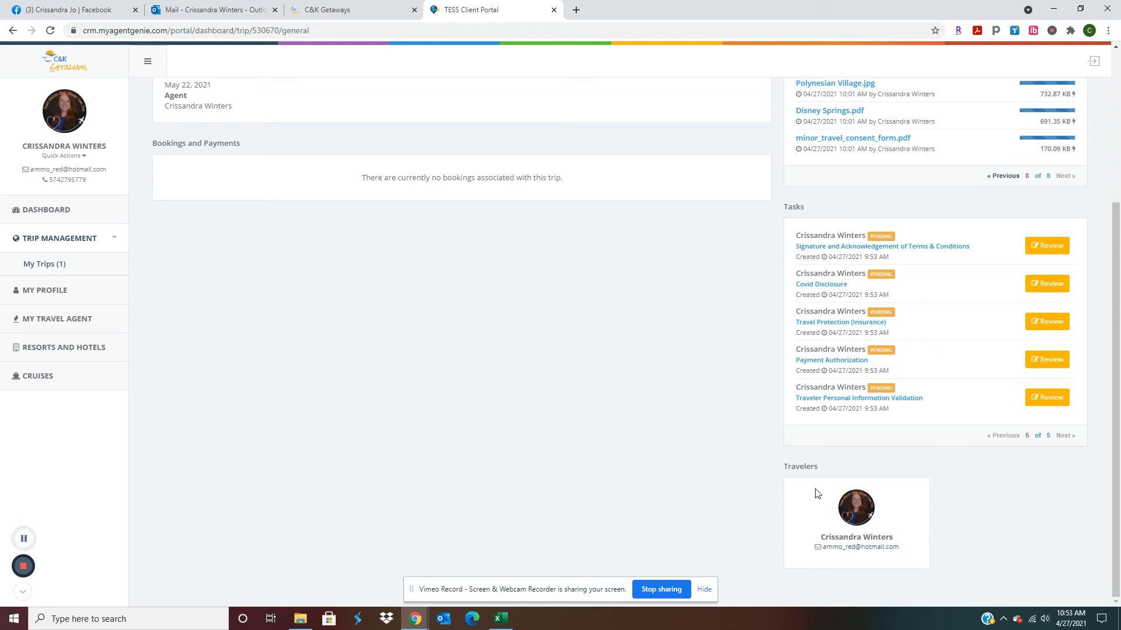
{"action": "scroll", "coordinate": [721, 421], "scroll_direction": "up", "scroll_amount": 3}
{"action": "scroll", "coordinate": [720, 420], "scroll_direction": "up", "scroll_amount": 2}
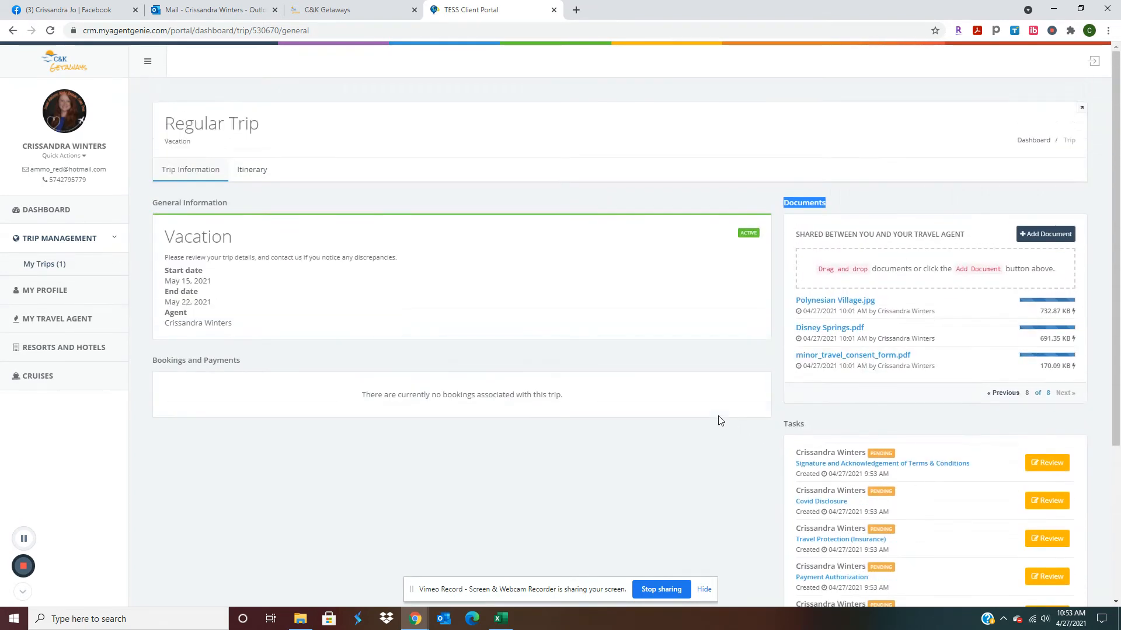
Step: Show the Itinerary with the Polynesian Village Resort stay, map and check-in details
{"action": "left_click", "coordinate": [253, 173]}
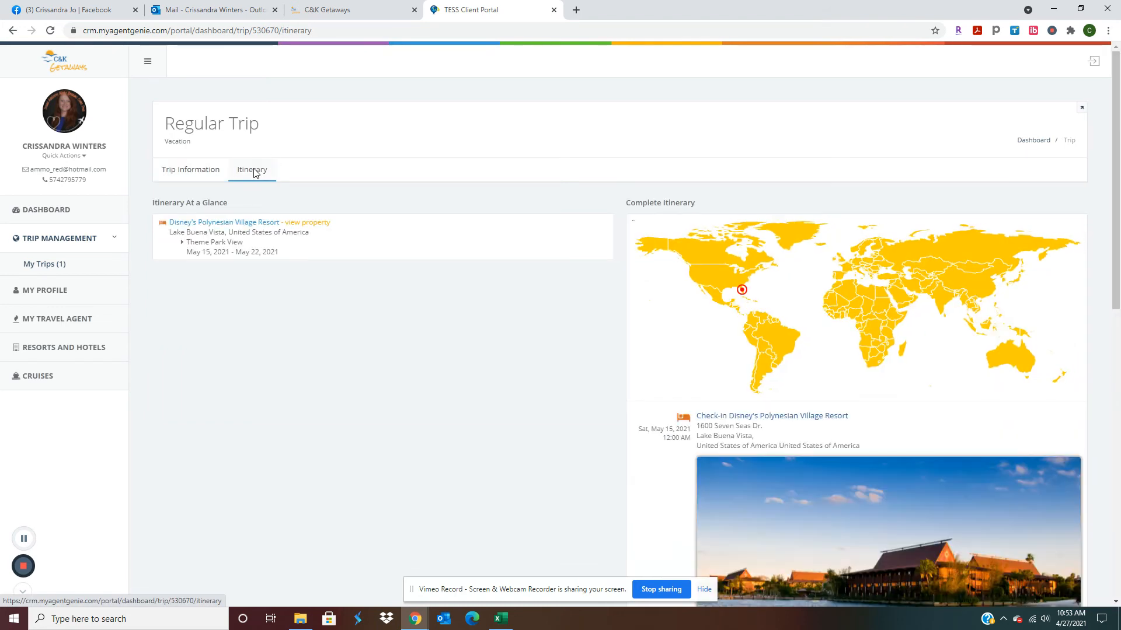
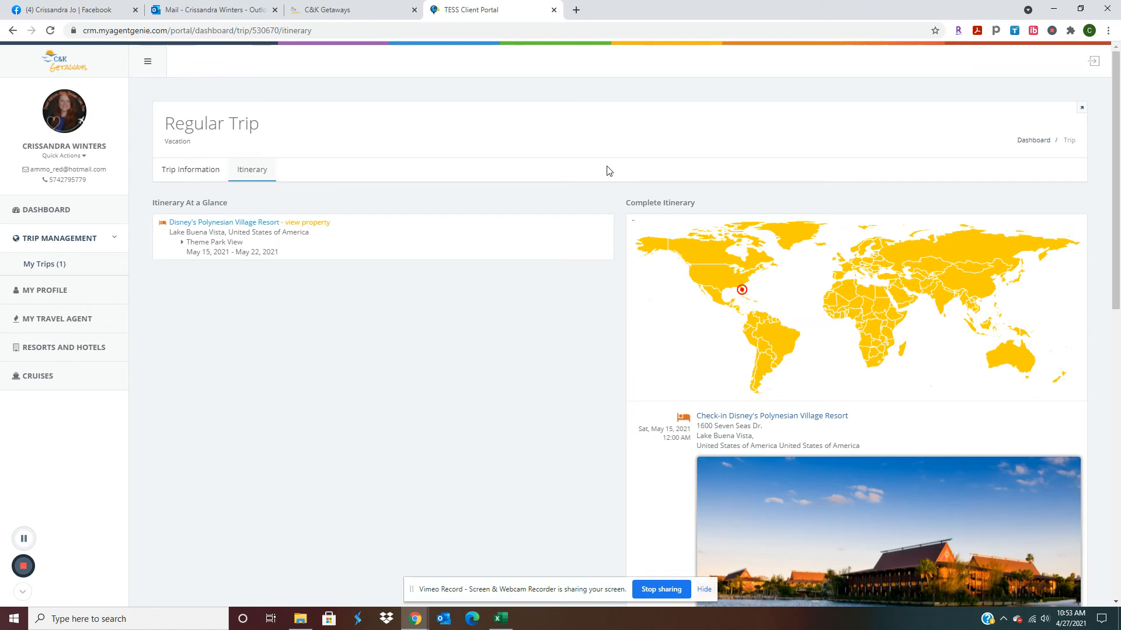
{"action": "scroll", "coordinate": [613, 290], "scroll_direction": "down", "scroll_amount": 2}
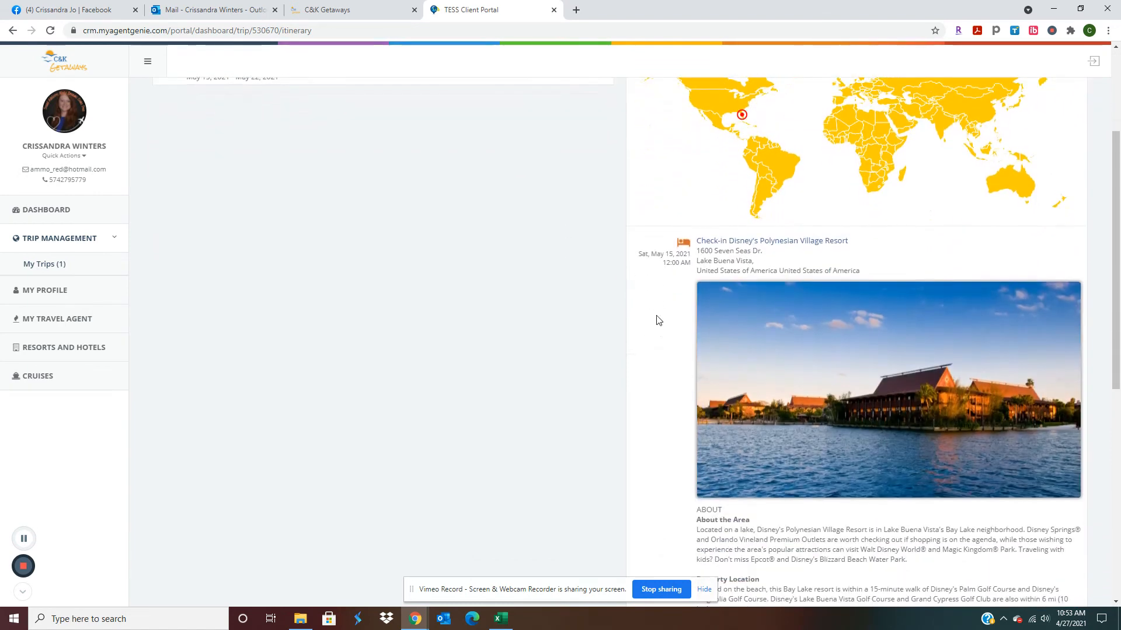
{"action": "scroll", "coordinate": [700, 298], "scroll_direction": "down", "scroll_amount": 2}
{"action": "scroll", "coordinate": [696, 313], "scroll_direction": "down", "scroll_amount": 1}
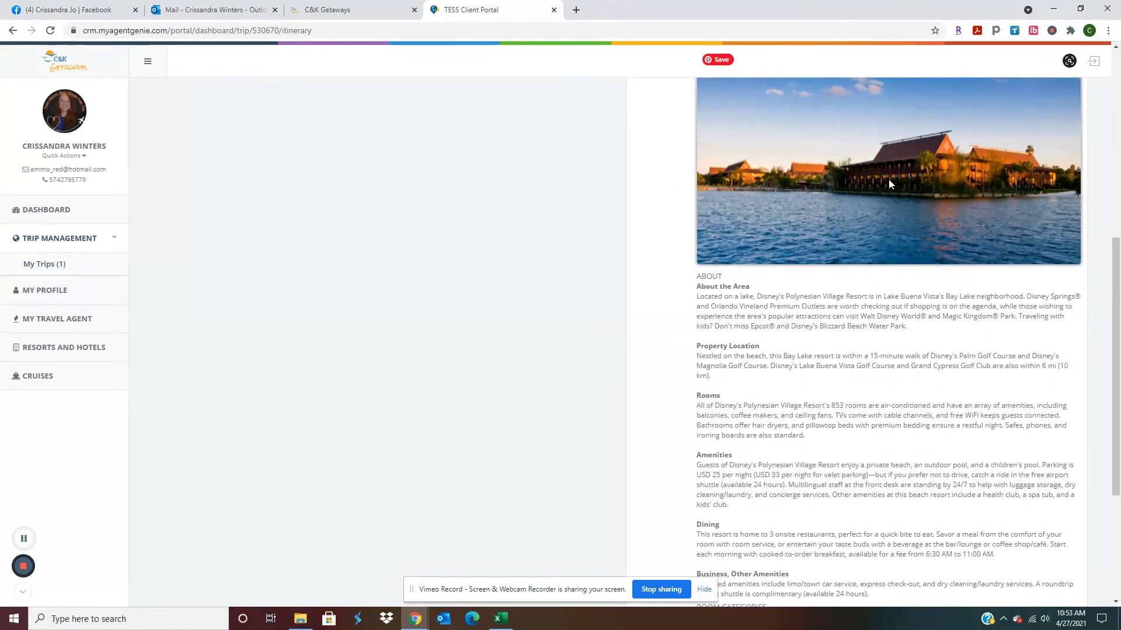
{"action": "scroll", "coordinate": [899, 302], "scroll_direction": "down", "scroll_amount": 2}
{"action": "scroll", "coordinate": [889, 315], "scroll_direction": "down", "scroll_amount": 1}
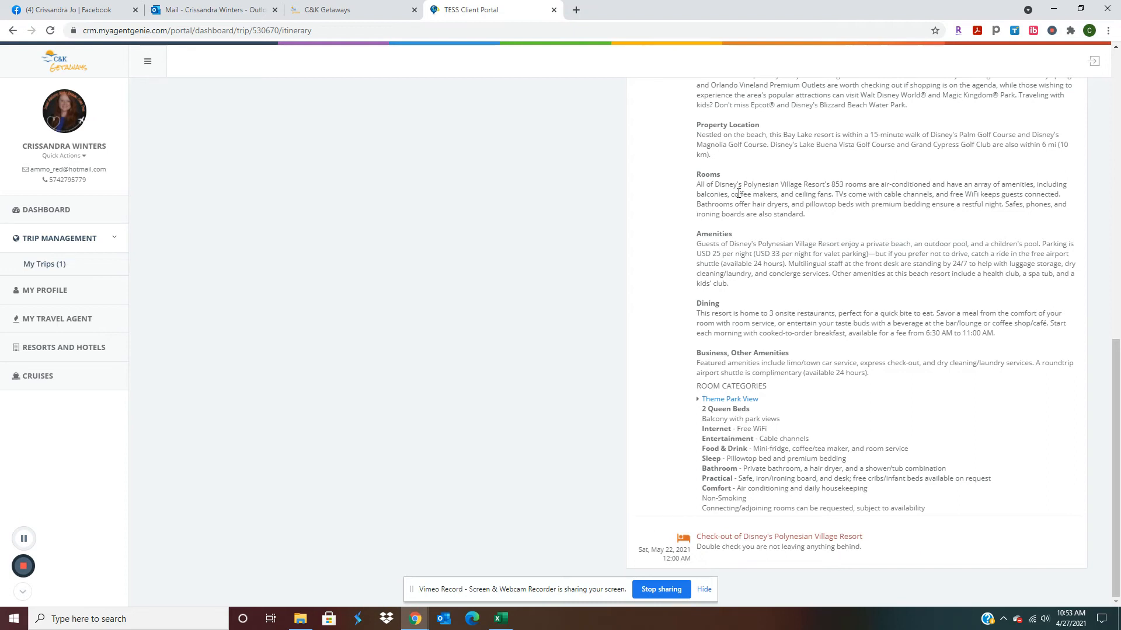
{"action": "scroll", "coordinate": [738, 192], "scroll_direction": "up", "scroll_amount": 2}
{"action": "scroll", "coordinate": [737, 192], "scroll_direction": "up", "scroll_amount": 2}
{"action": "scroll", "coordinate": [736, 194], "scroll_direction": "up", "scroll_amount": 3}
{"action": "scroll", "coordinate": [737, 193], "scroll_direction": "up", "scroll_amount": 2}
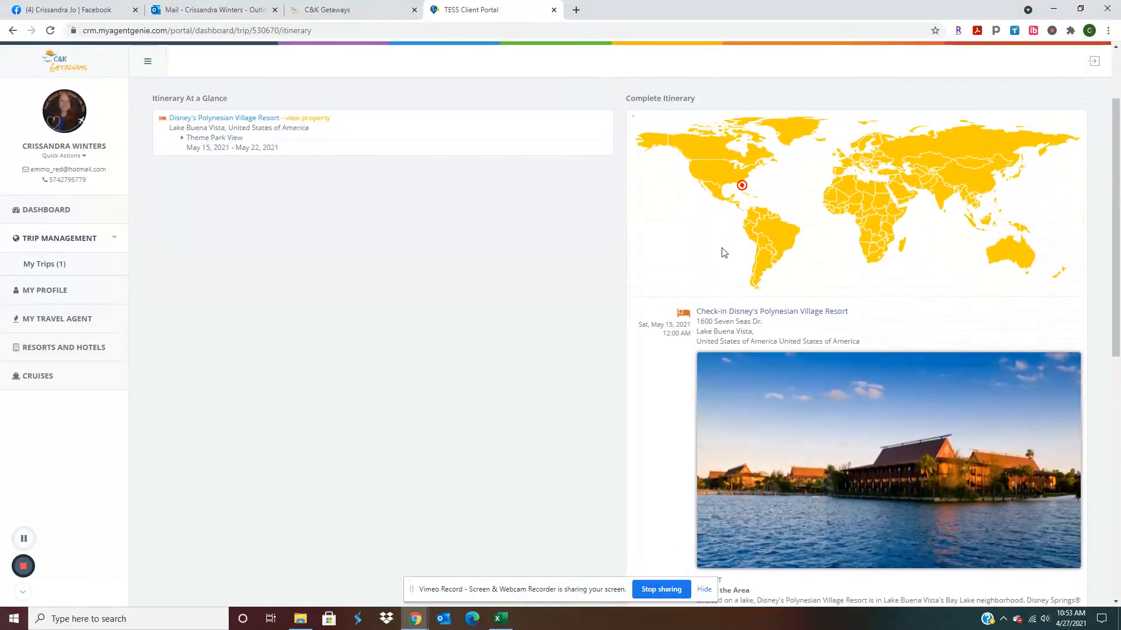
{"action": "scroll", "coordinate": [474, 270], "scroll_direction": "up", "scroll_amount": 1}
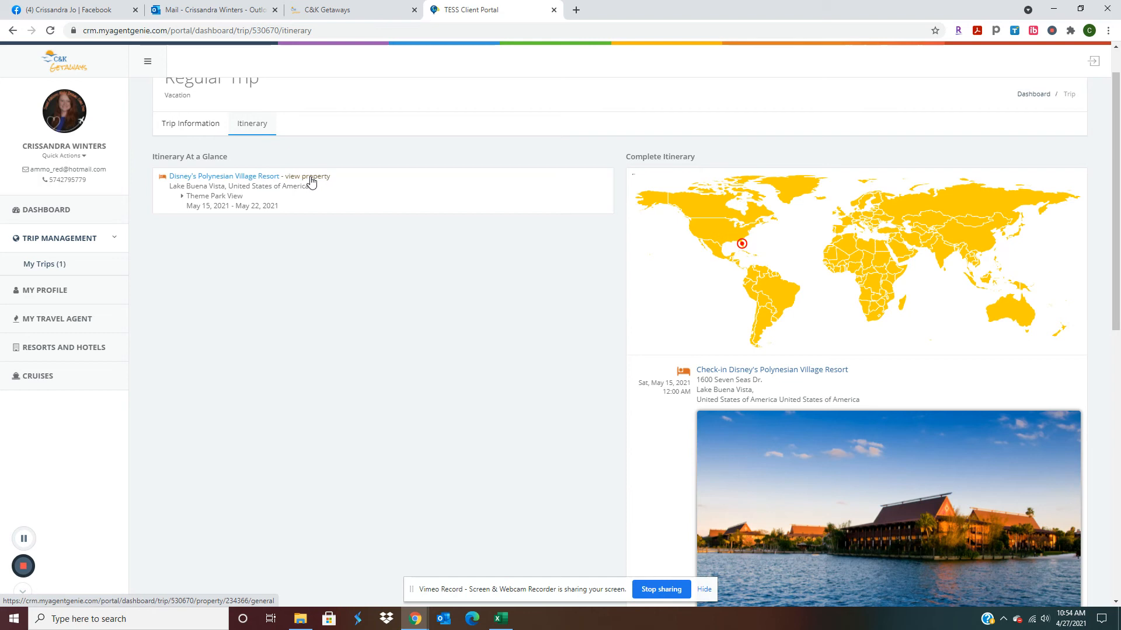
Step: View the Disney's Polynesian Village Resort property information from the trip itinerary
{"action": "left_click", "coordinate": [308, 177]}
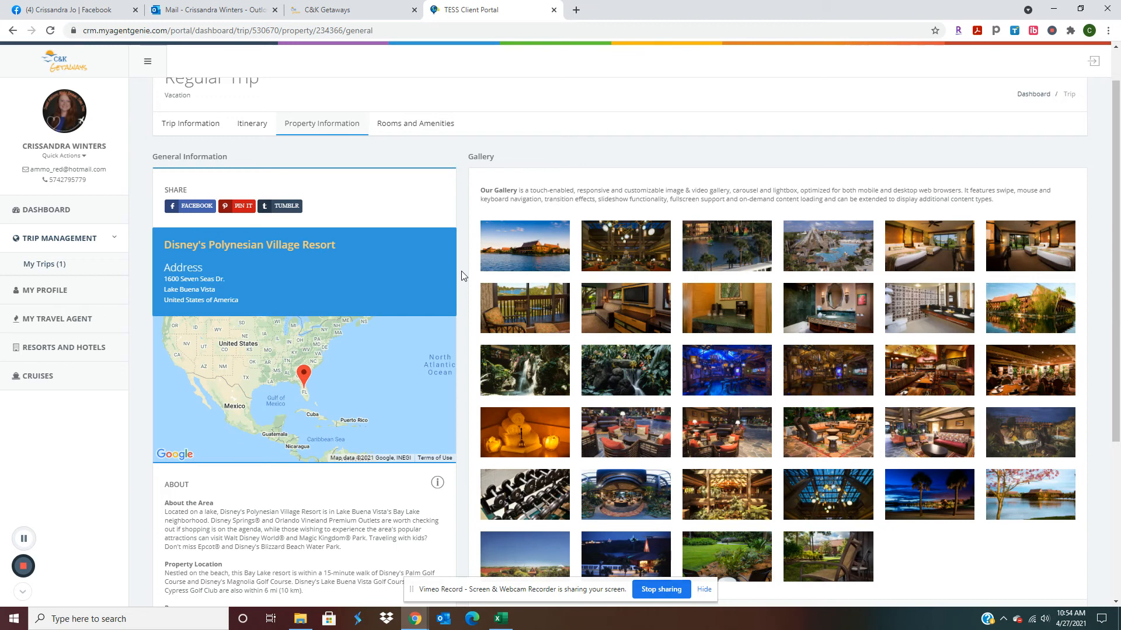
{"action": "scroll", "coordinate": [462, 276], "scroll_direction": "down", "scroll_amount": 2}
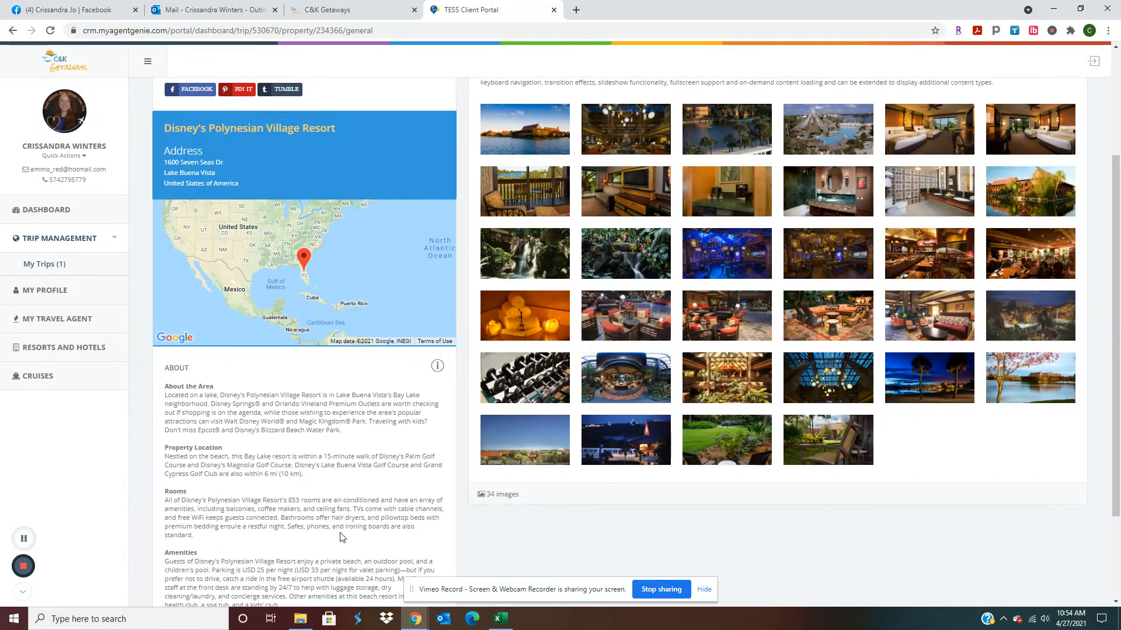
{"action": "scroll", "coordinate": [342, 538], "scroll_direction": "down", "scroll_amount": 3}
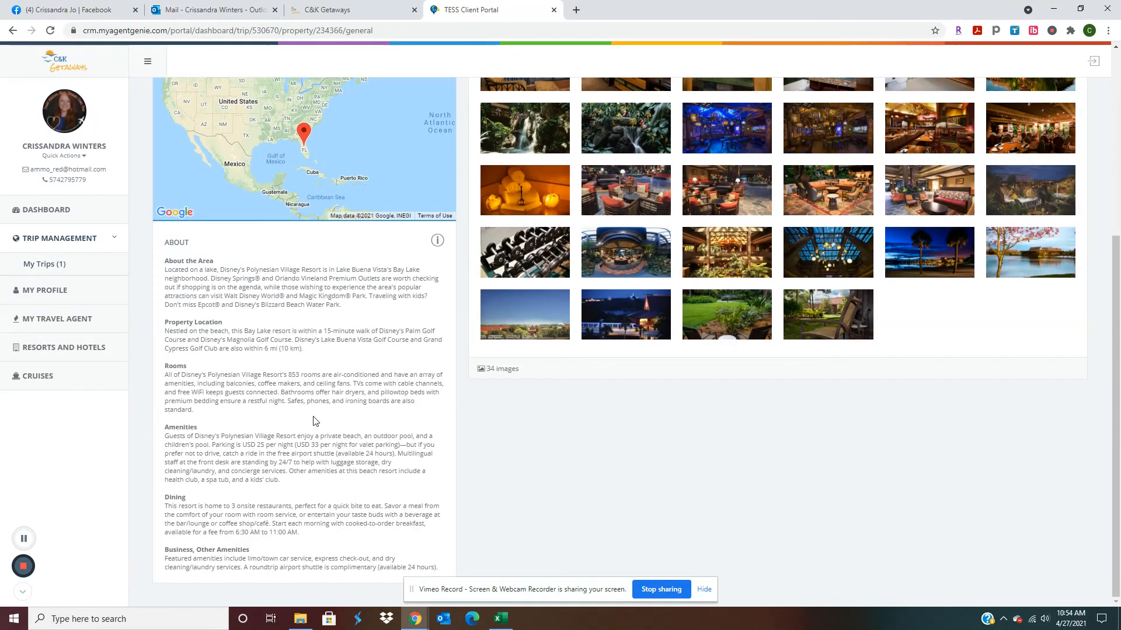
{"action": "scroll", "coordinate": [313, 421], "scroll_direction": "up", "scroll_amount": 2}
{"action": "scroll", "coordinate": [332, 413], "scroll_direction": "up", "scroll_amount": 1}
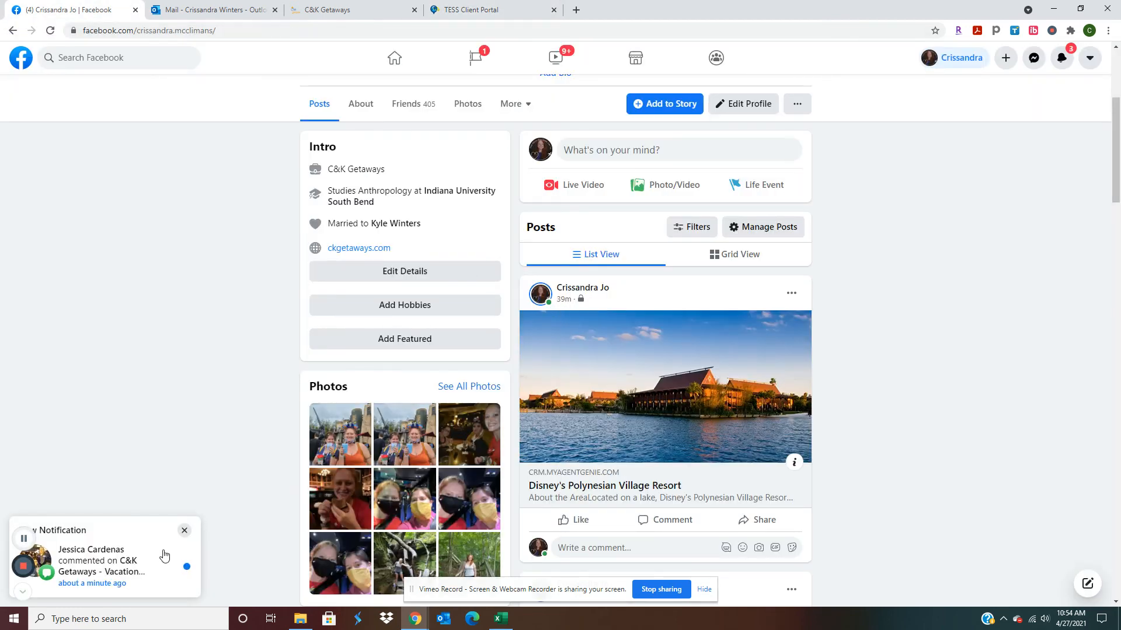
Step: Dismiss the comment notification covering the profile's shared resort post
{"action": "left_click", "coordinate": [183, 530]}
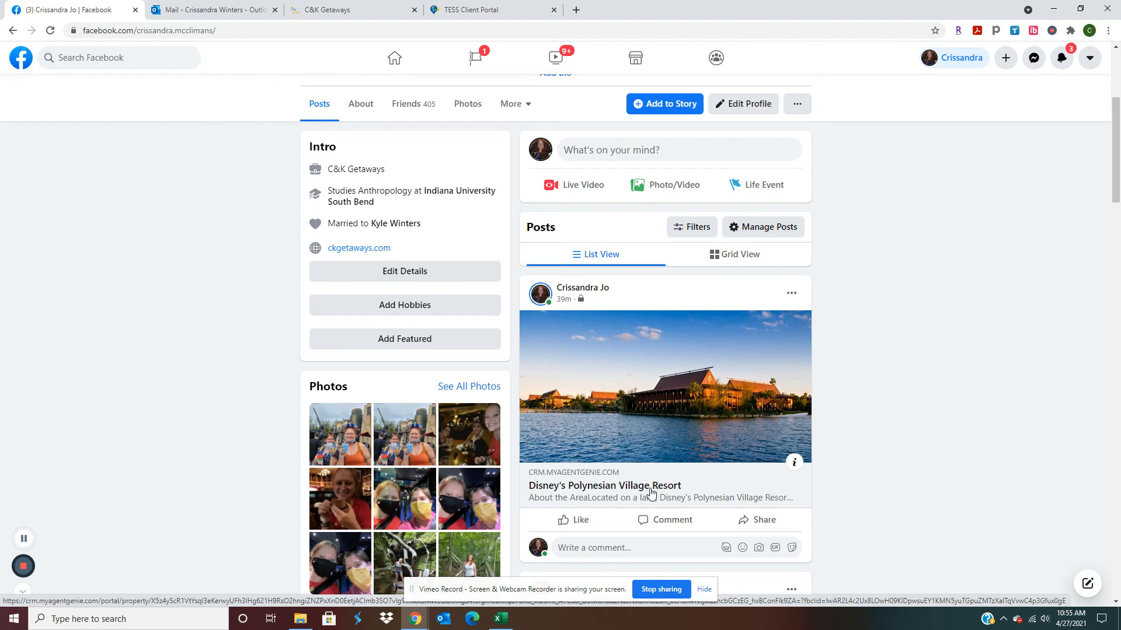
Step: Follow the shared post's link to the public Disney's Polynesian Village Resort page
{"action": "left_click", "coordinate": [650, 491]}
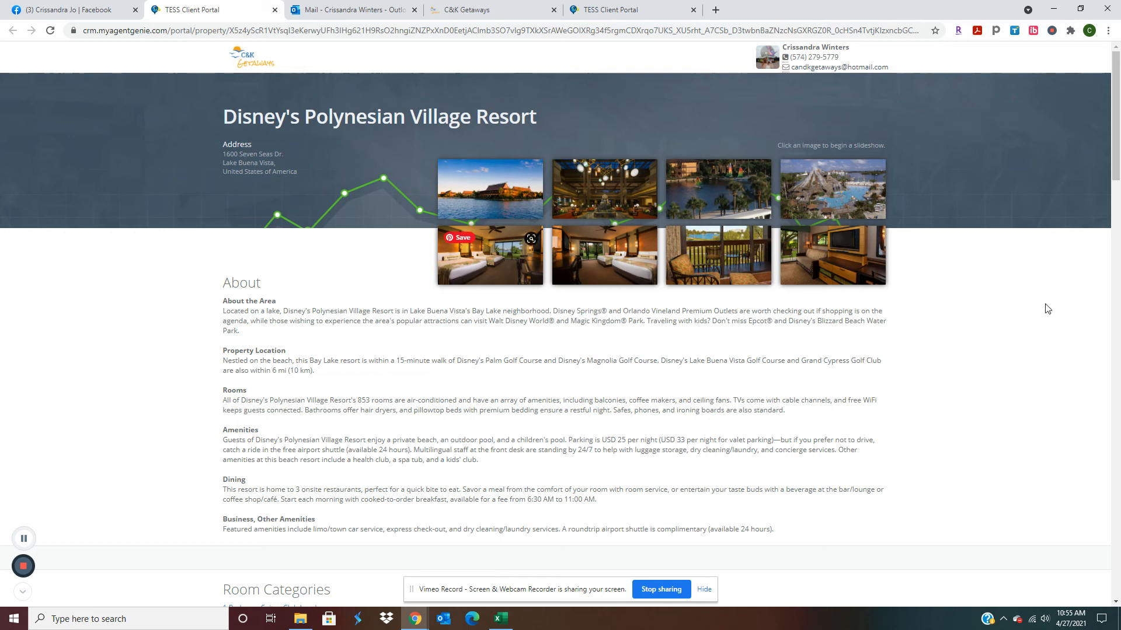
{"action": "scroll", "coordinate": [900, 392], "scroll_direction": "down", "scroll_amount": 2}
{"action": "scroll", "coordinate": [900, 393], "scroll_direction": "down", "scroll_amount": 3}
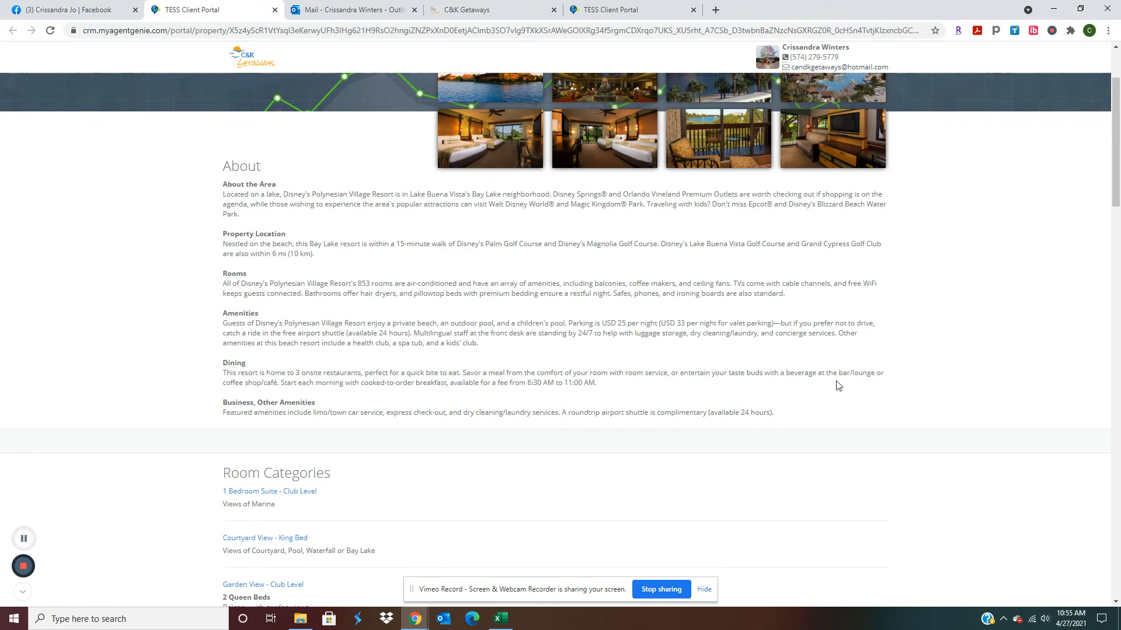
{"action": "scroll", "coordinate": [758, 430], "scroll_direction": "down", "scroll_amount": 1}
{"action": "scroll", "coordinate": [758, 430], "scroll_direction": "down", "scroll_amount": 2}
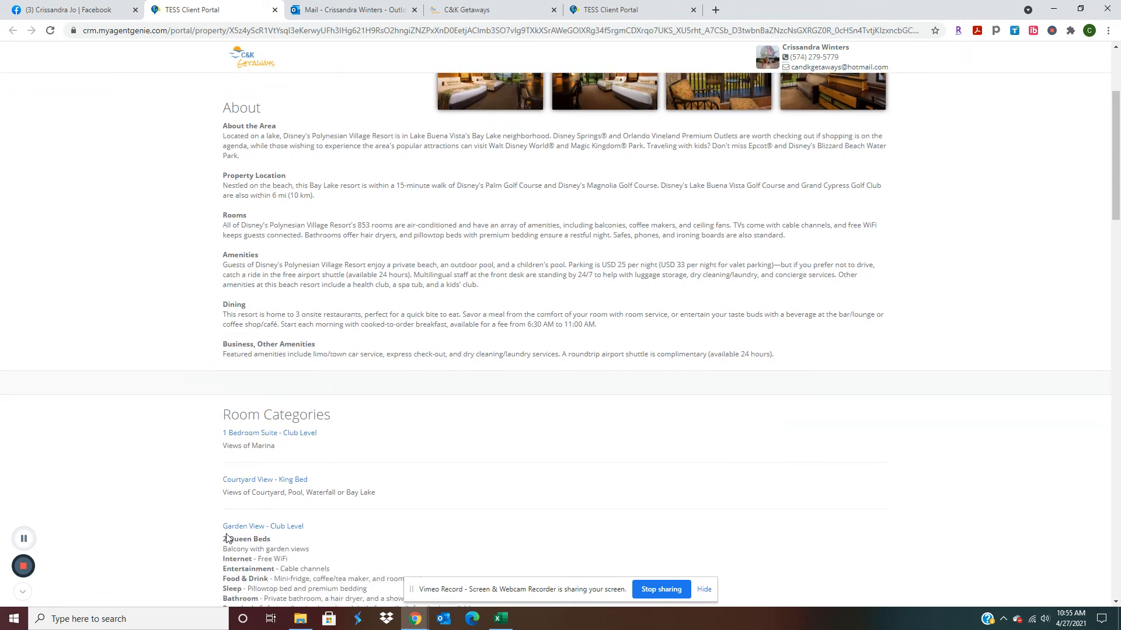
{"action": "scroll", "coordinate": [224, 538], "scroll_direction": "down", "scroll_amount": 1}
{"action": "scroll", "coordinate": [224, 535], "scroll_direction": "down", "scroll_amount": 1}
{"action": "scroll", "coordinate": [225, 529], "scroll_direction": "down", "scroll_amount": 2}
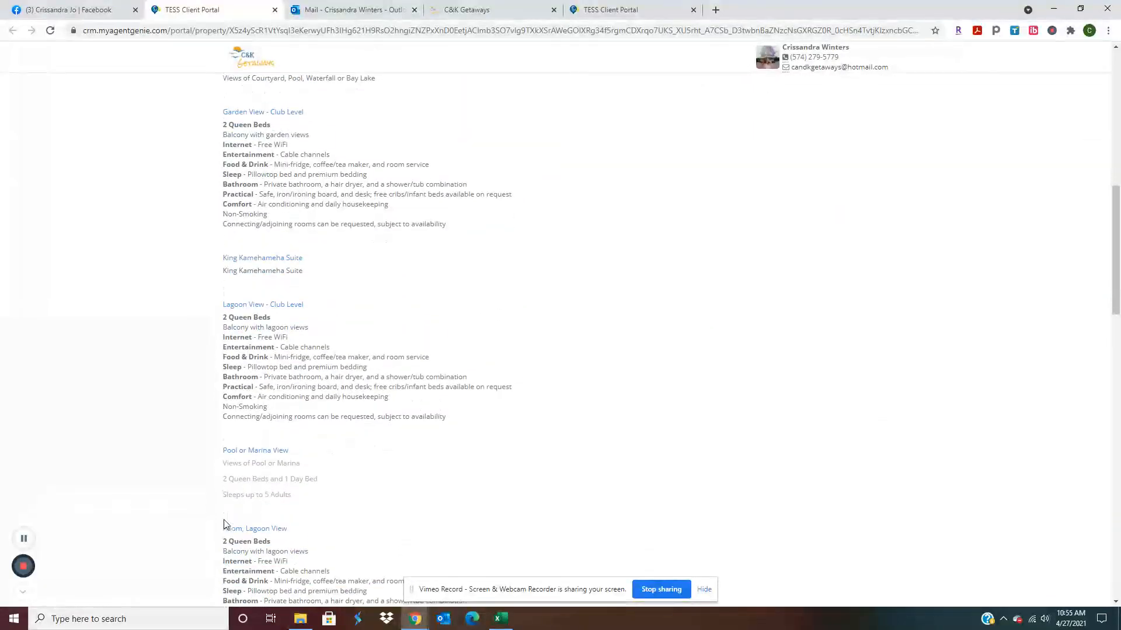
{"action": "scroll", "coordinate": [225, 524], "scroll_direction": "down", "scroll_amount": 1}
{"action": "scroll", "coordinate": [225, 524], "scroll_direction": "down", "scroll_amount": 2}
{"action": "scroll", "coordinate": [225, 524], "scroll_direction": "down", "scroll_amount": 2}
{"action": "scroll", "coordinate": [225, 523], "scroll_direction": "down", "scroll_amount": 2}
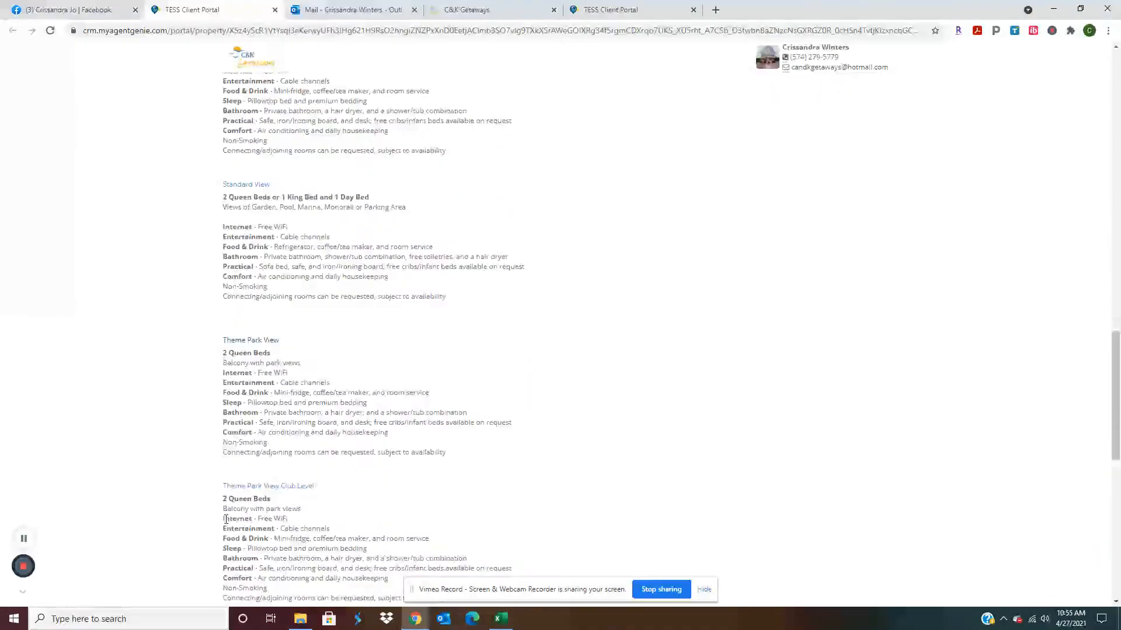
{"action": "scroll", "coordinate": [227, 525], "scroll_direction": "down", "scroll_amount": 2}
{"action": "scroll", "coordinate": [226, 523], "scroll_direction": "down", "scroll_amount": 1}
{"action": "scroll", "coordinate": [198, 453], "scroll_direction": "down", "scroll_amount": 2}
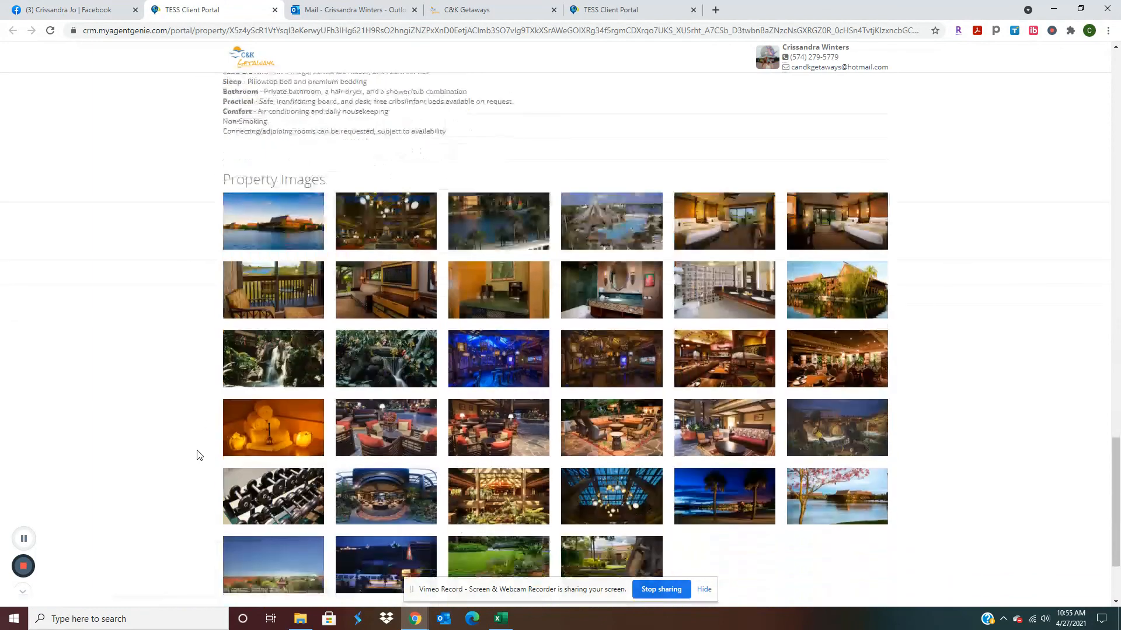
{"action": "scroll", "coordinate": [197, 455], "scroll_direction": "down", "scroll_amount": 1}
{"action": "scroll", "coordinate": [198, 455], "scroll_direction": "down", "scroll_amount": 1}
{"action": "scroll", "coordinate": [197, 455], "scroll_direction": "down", "scroll_amount": 1}
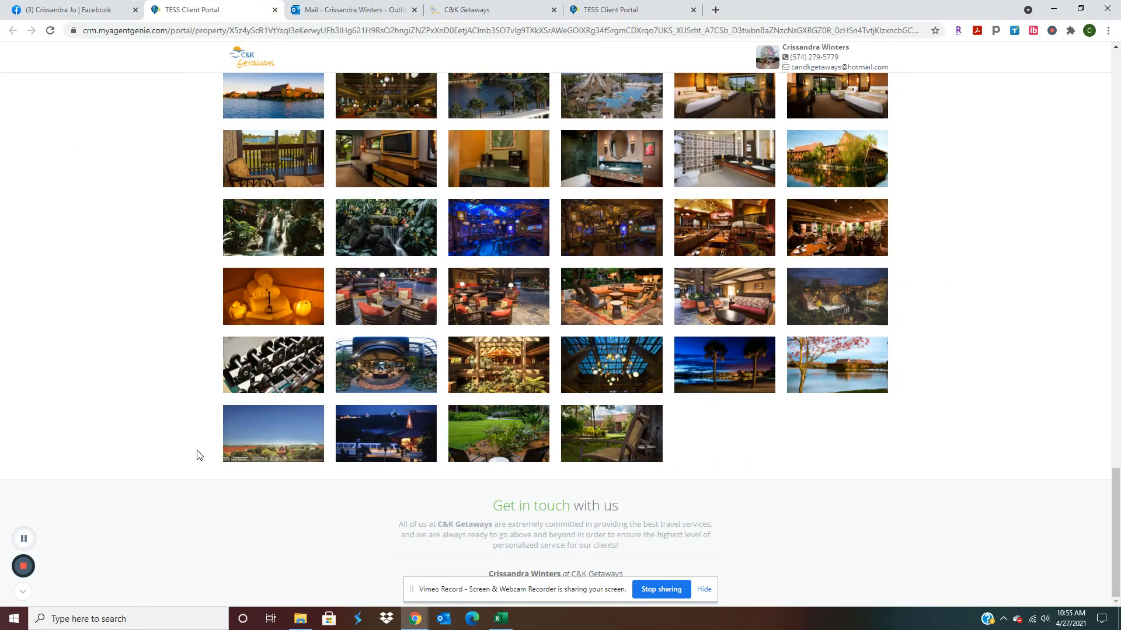
{"action": "scroll", "coordinate": [198, 454], "scroll_direction": "up", "scroll_amount": 1}
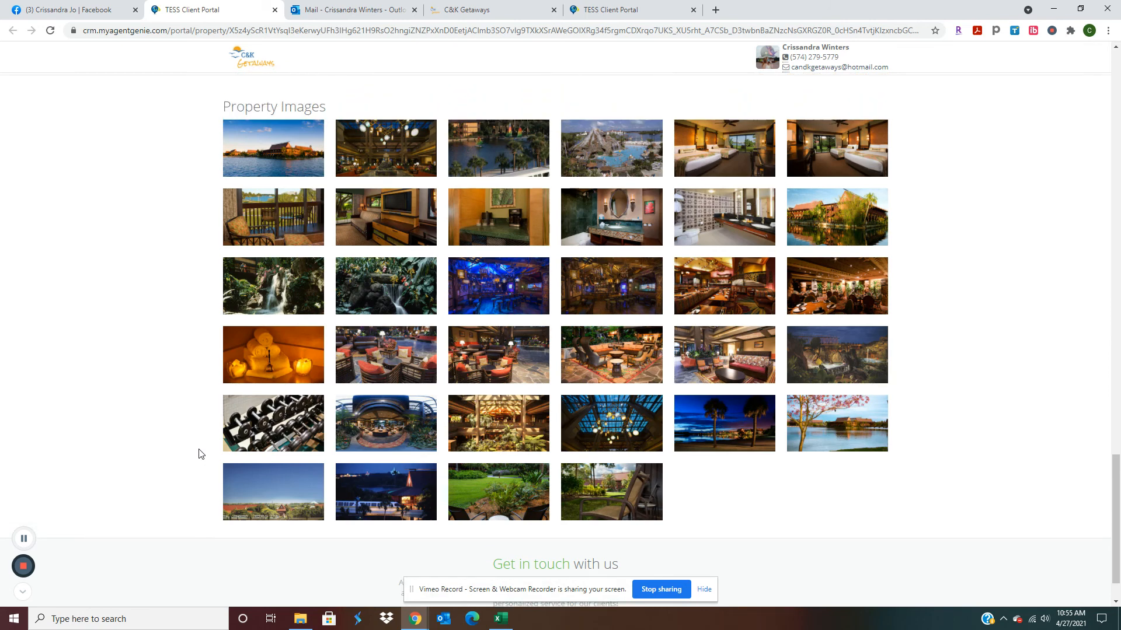
{"action": "scroll", "coordinate": [198, 455], "scroll_direction": "up", "scroll_amount": 1}
{"action": "scroll", "coordinate": [197, 454], "scroll_direction": "up", "scroll_amount": 2}
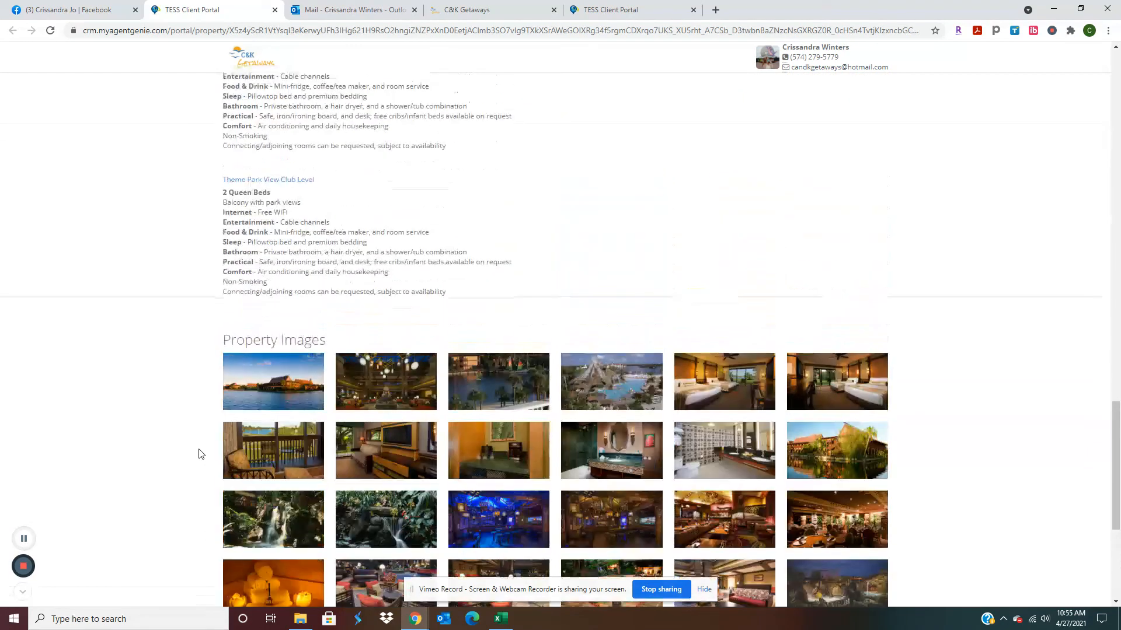
{"action": "scroll", "coordinate": [197, 455], "scroll_direction": "up", "scroll_amount": 3}
{"action": "scroll", "coordinate": [561, 321], "scroll_direction": "up", "scroll_amount": 3}
{"action": "scroll", "coordinate": [561, 321], "scroll_direction": "up", "scroll_amount": 3}
{"action": "scroll", "coordinate": [561, 321], "scroll_direction": "up", "scroll_amount": 3}
{"action": "scroll", "coordinate": [560, 320], "scroll_direction": "up", "scroll_amount": 3}
{"action": "scroll", "coordinate": [561, 320], "scroll_direction": "up", "scroll_amount": 3}
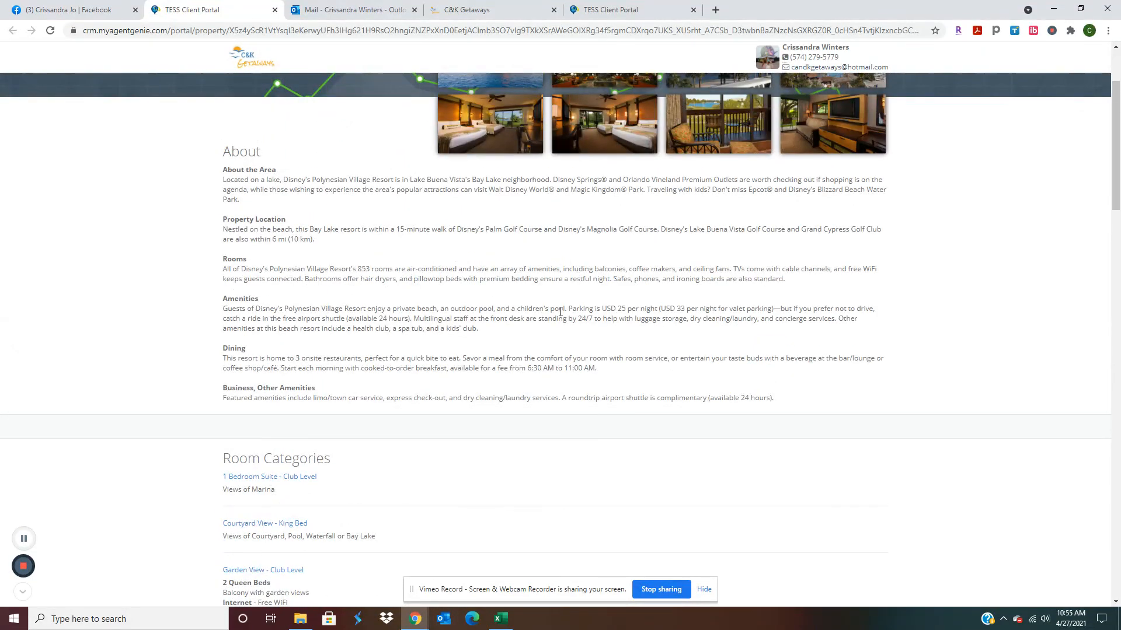
{"action": "scroll", "coordinate": [559, 308], "scroll_direction": "up", "scroll_amount": 2}
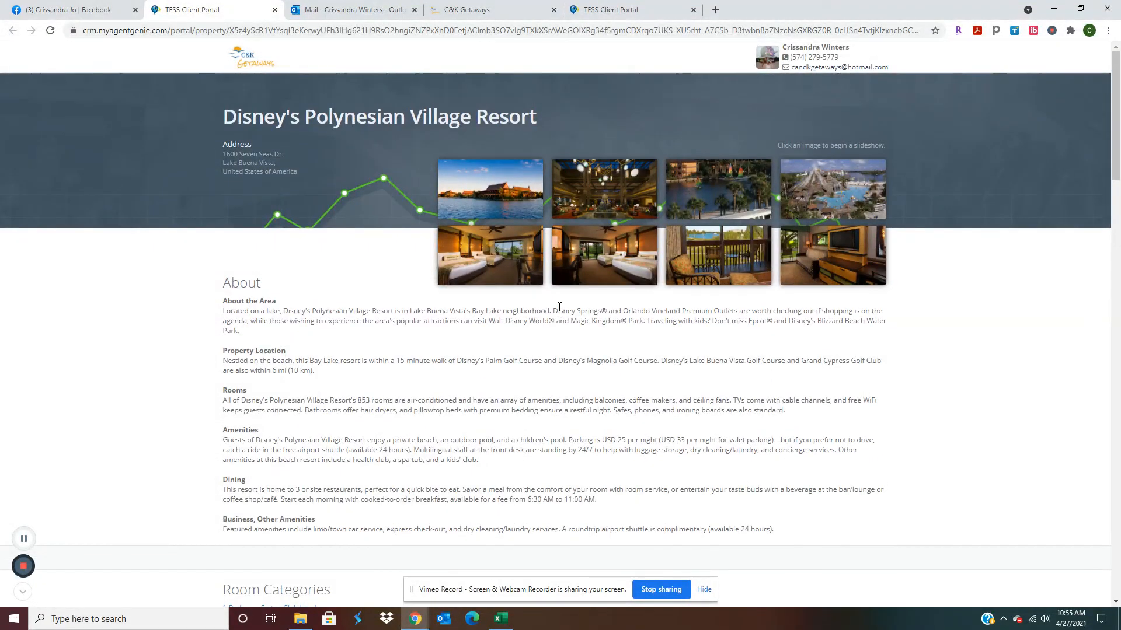